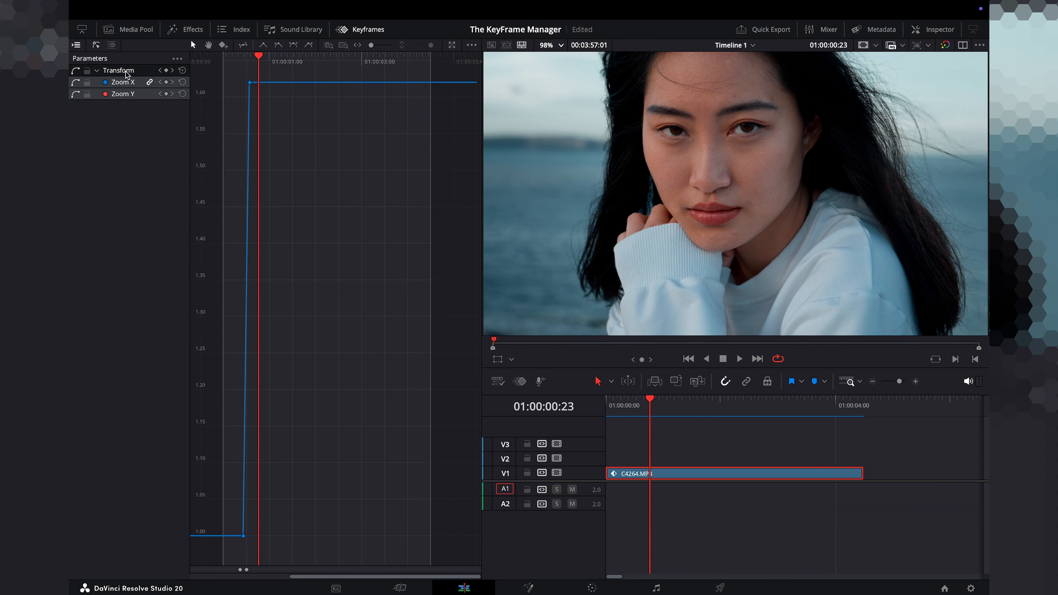
Add Retime Speed and Retime Frame to the parameters shown in the keyframe curve editor.
click(177, 59)
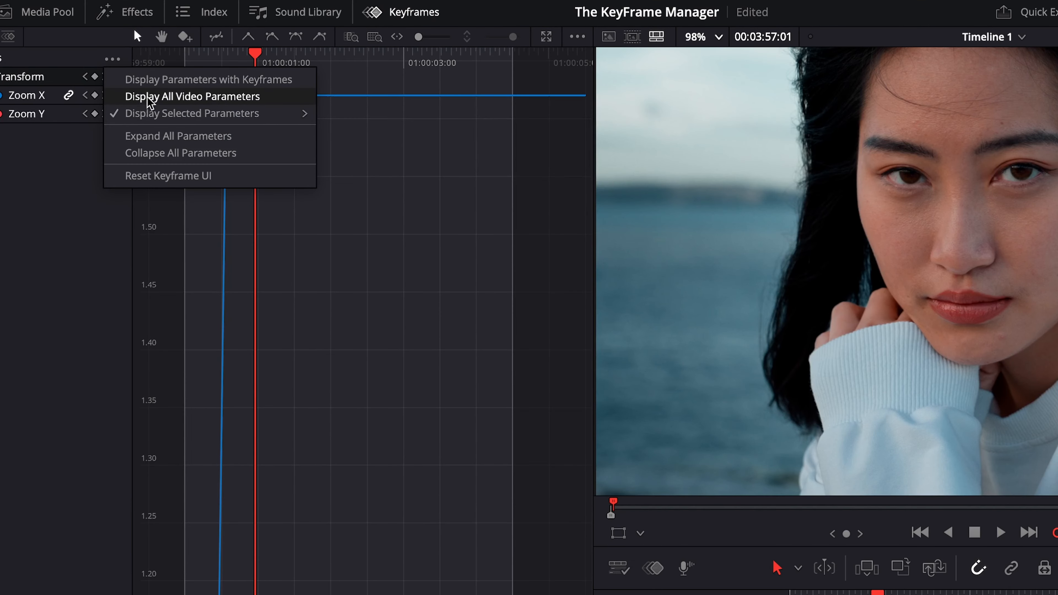
mouse_move(189, 110)
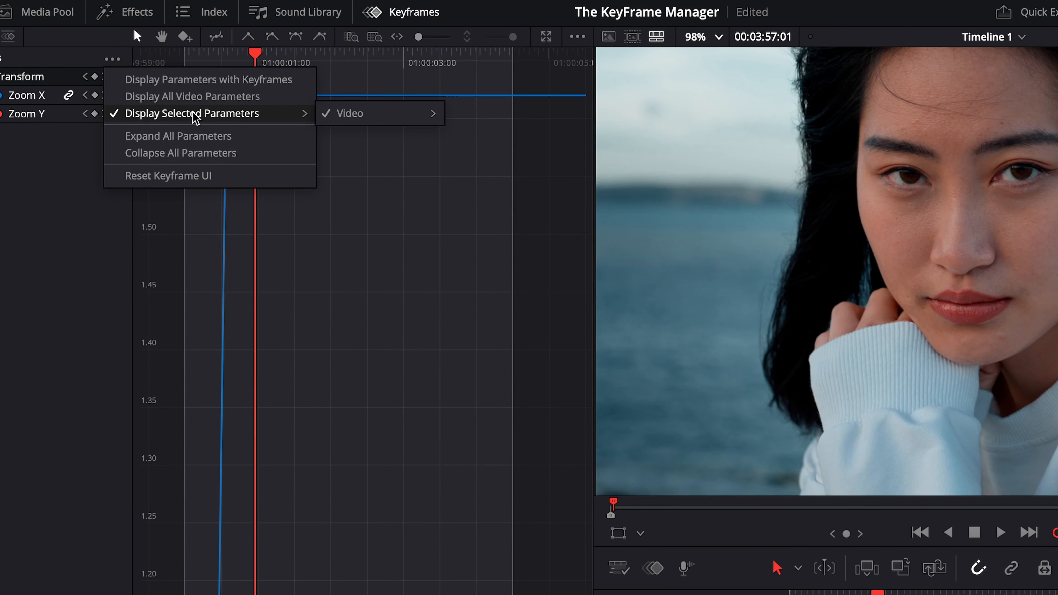
mouse_move(365, 116)
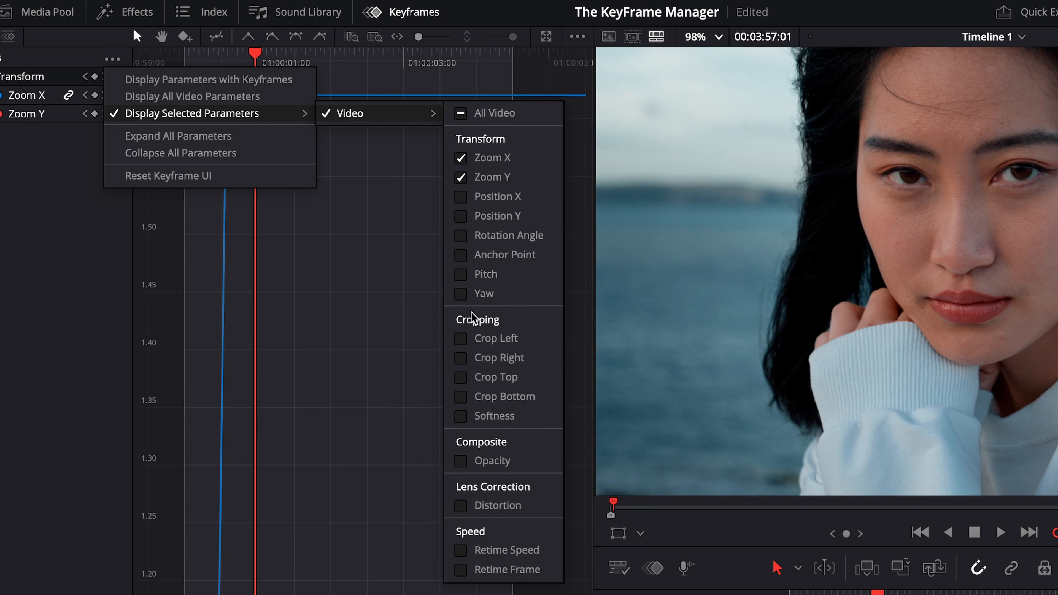
click(460, 551)
click(460, 569)
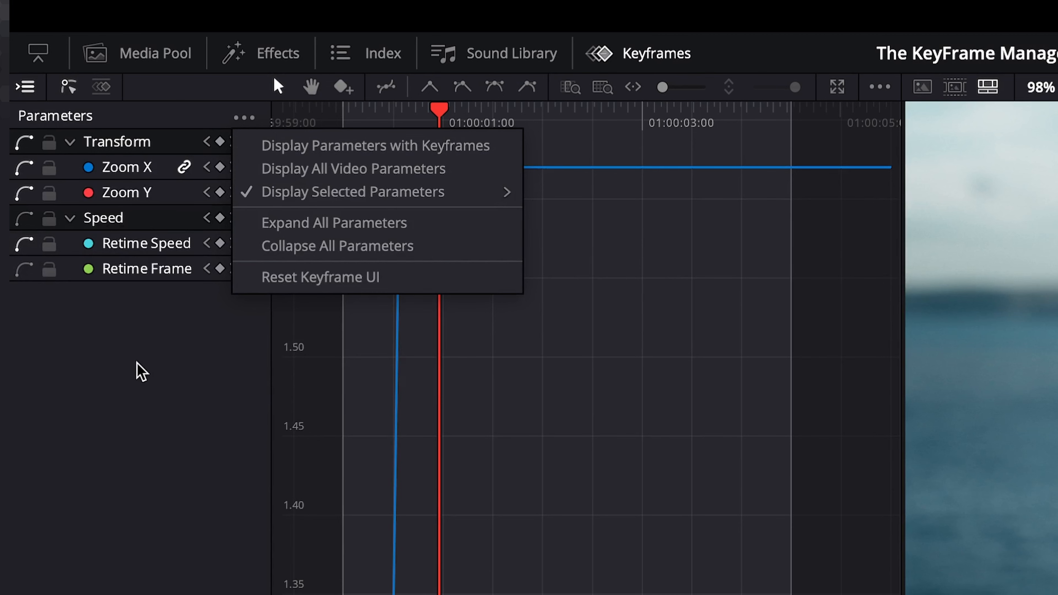
click(128, 174)
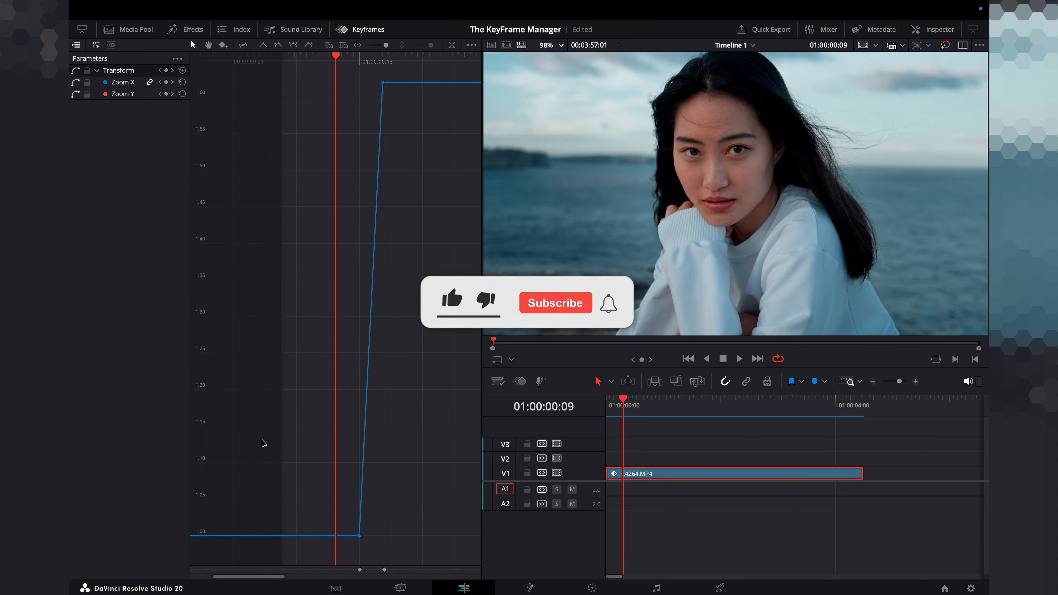
Apply smooth easing to the zoom curve's keyframes and preview the result.
click(288, 103)
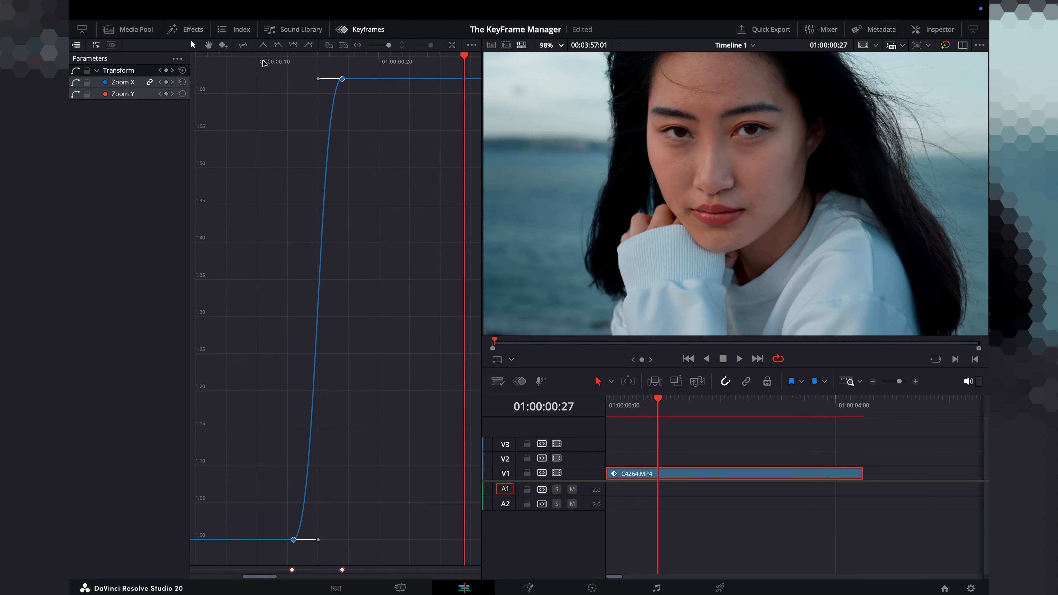
click(265, 62)
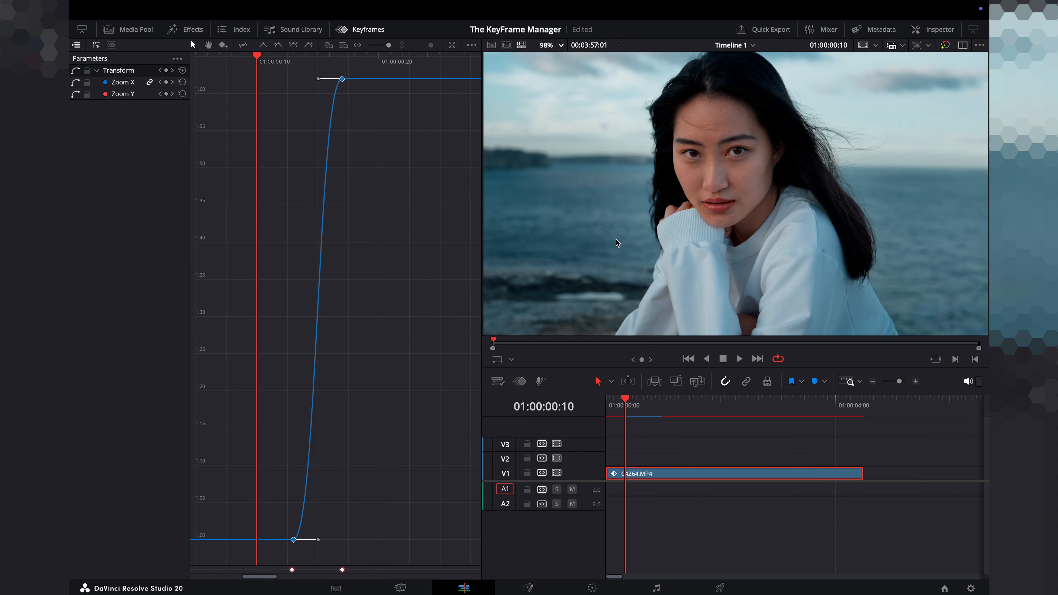
key(space)
Replay the zoom animation from its start several times to judge the easing.
key(space)
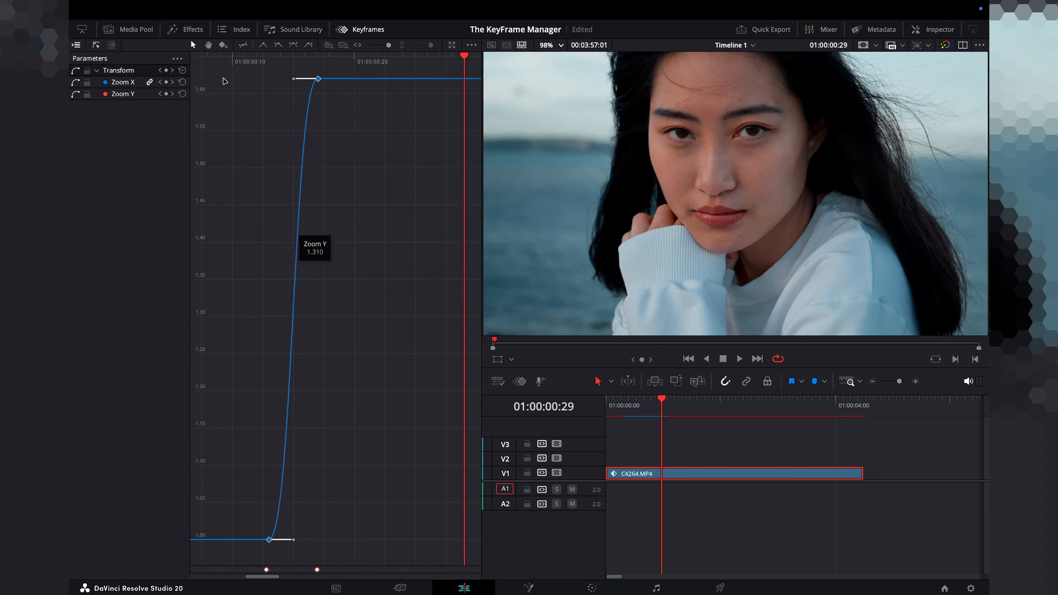
click(219, 58)
key(space)
key(space)
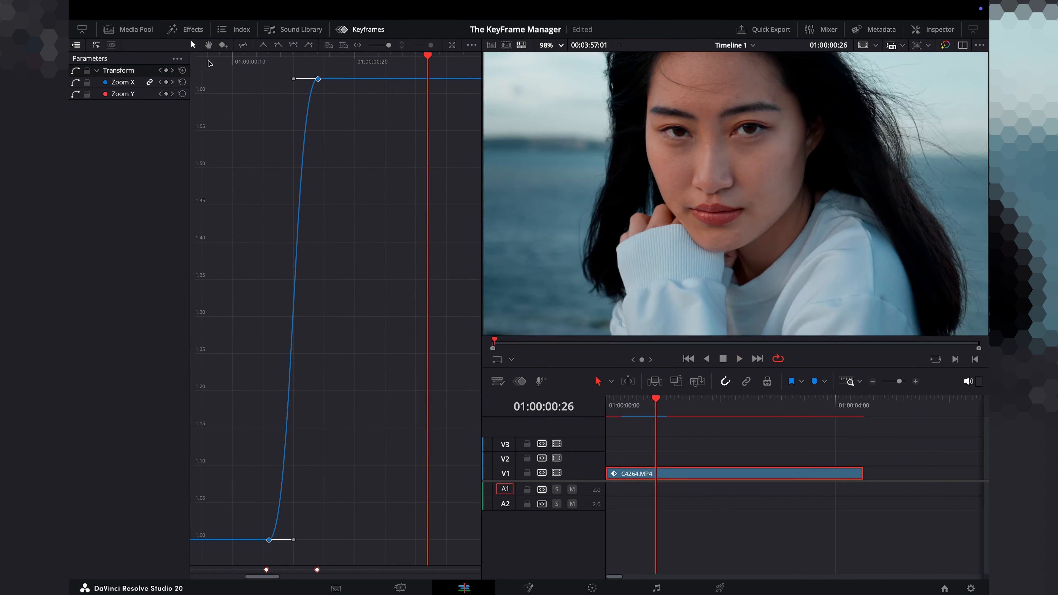
click(208, 59)
key(space)
key(space)
click(208, 60)
click(284, 66)
key(space)
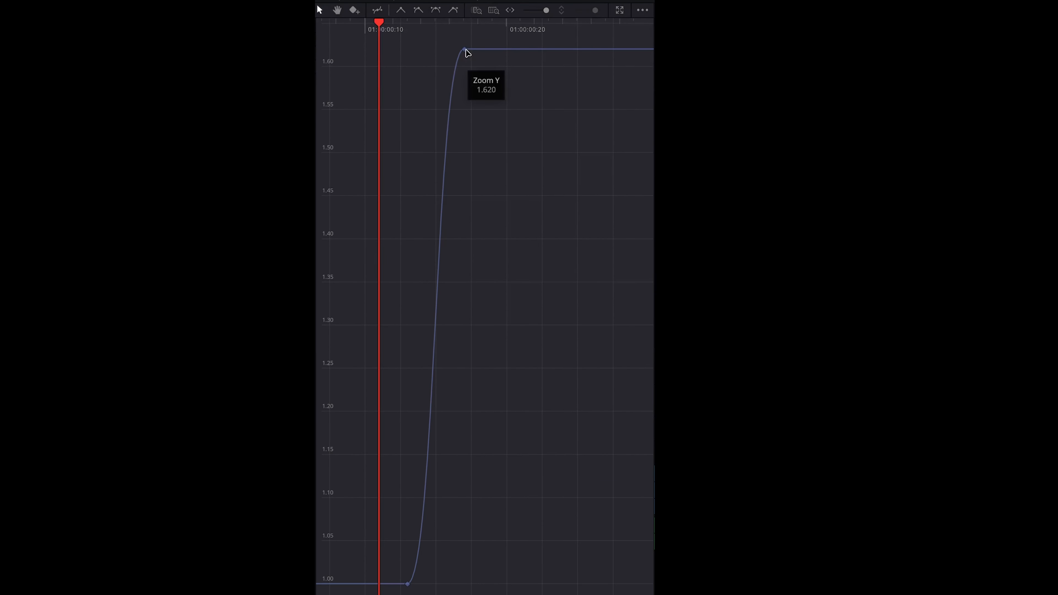
Reshape the zoom curve's bezier handles: lengthen the top keyframe's handle and pull the bottom keyframe's handle straight up.
click(464, 50)
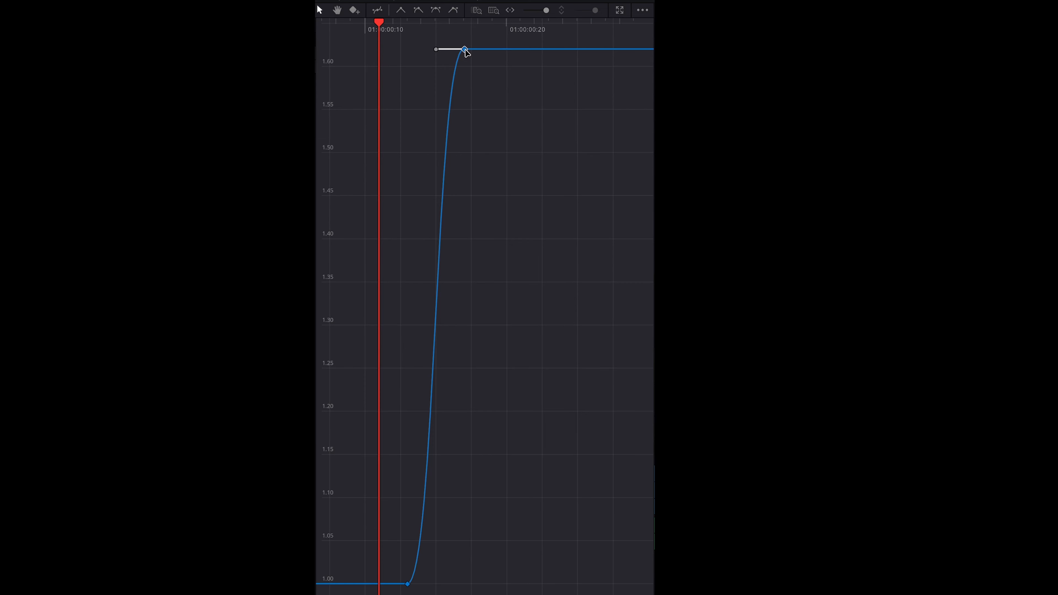
drag(466, 52, 521, 50)
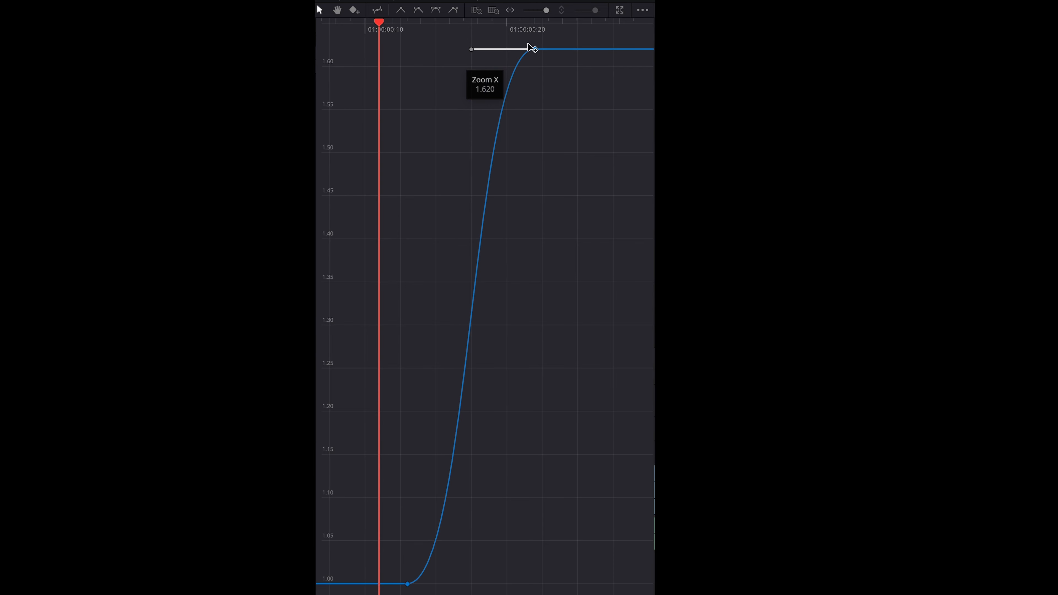
drag(527, 70, 536, 90)
drag(328, 82, 241, 80)
click(268, 539)
drag(324, 540, 271, 208)
Scrub and play back the clip to review the new zoom curve.
drag(627, 401, 581, 392)
key(space)
key(space)
key(space)
key(space)
key(space)
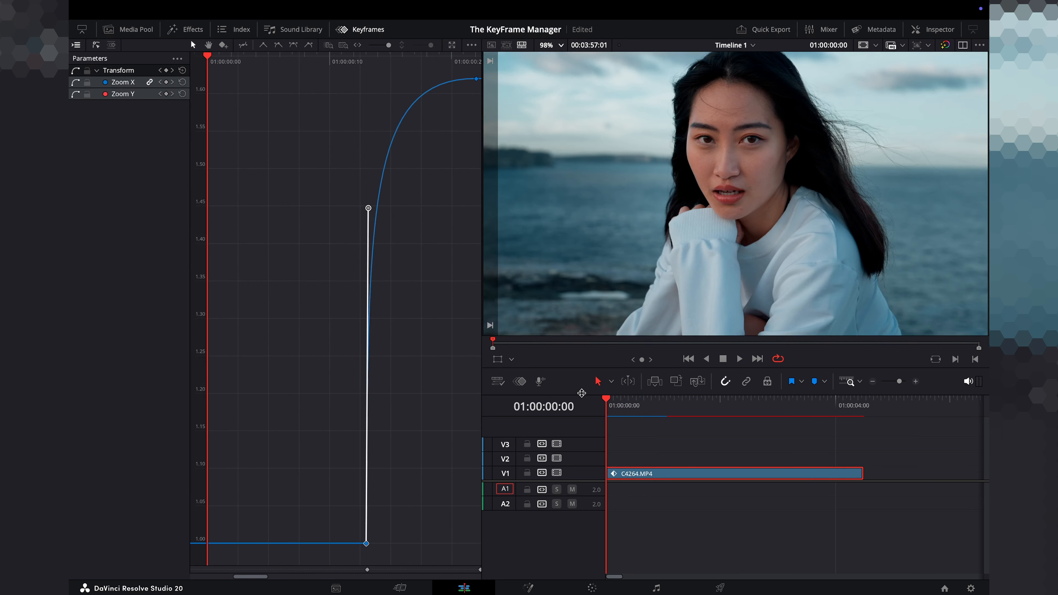
key(space)
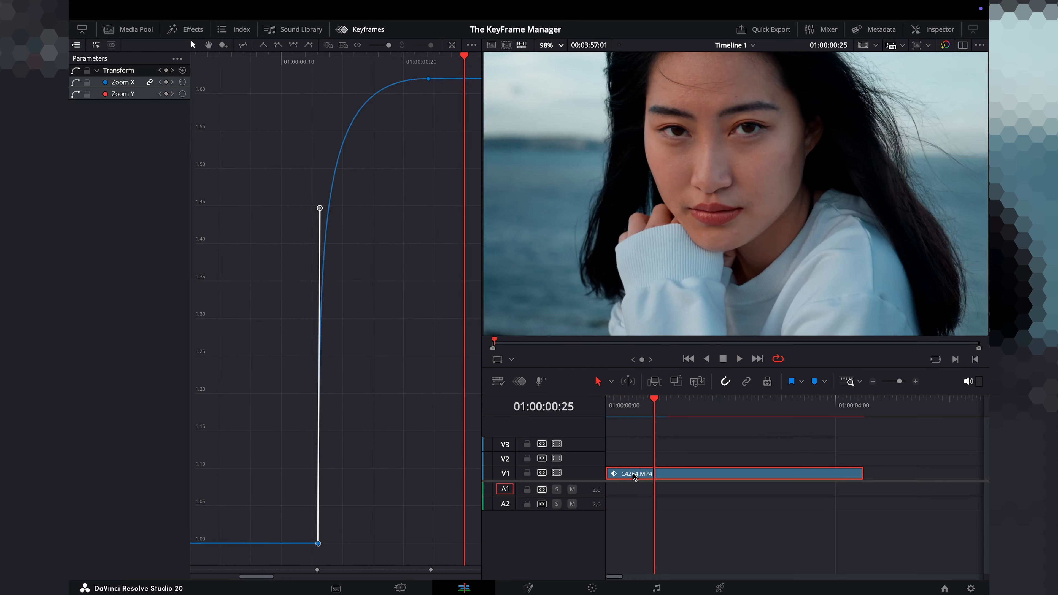
key(space)
drag(628, 411, 600, 407)
key(space)
key(space)
key(space)
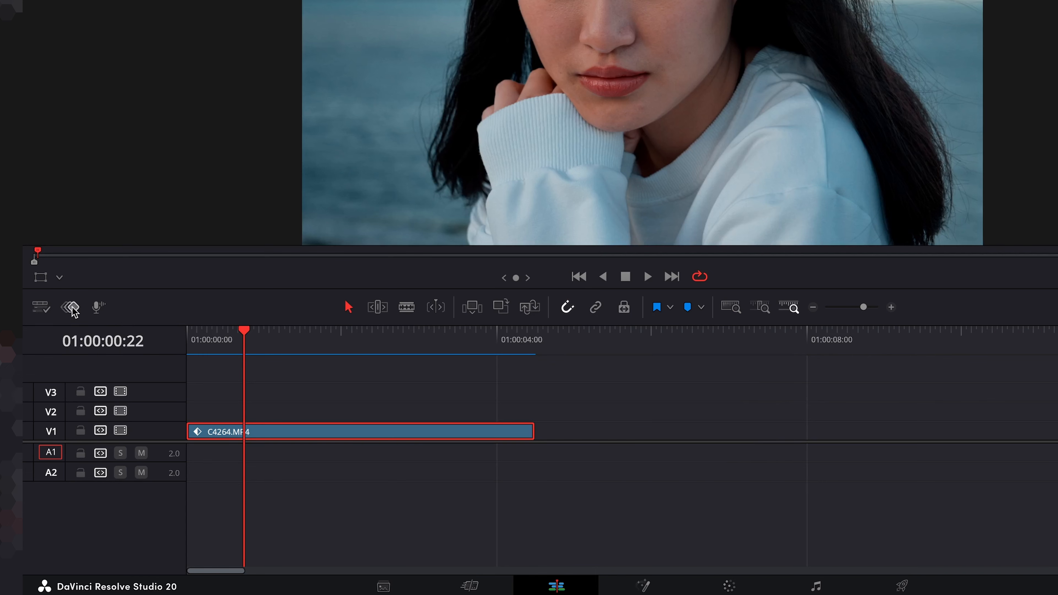
Open the keyframe curve track beneath the timeline and enlarge it.
click(71, 307)
drag(392, 496, 385, 359)
drag(409, 286, 404, 171)
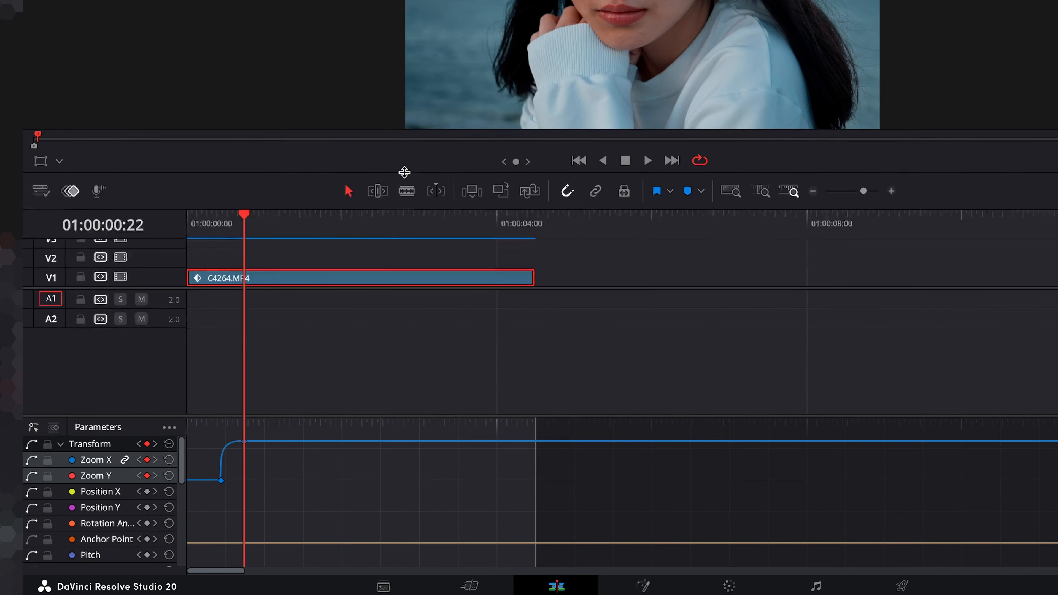
drag(397, 414, 396, 336)
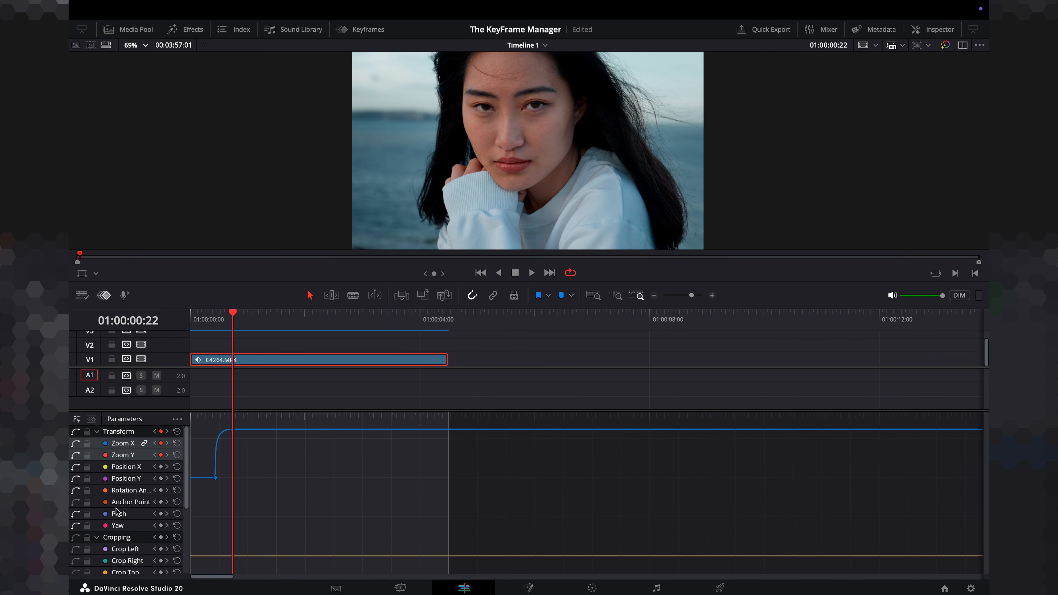
Show only parameters with keyframes in the timeline curve editor.
scroll(116, 511, down, 5)
scroll(113, 510, up, 5)
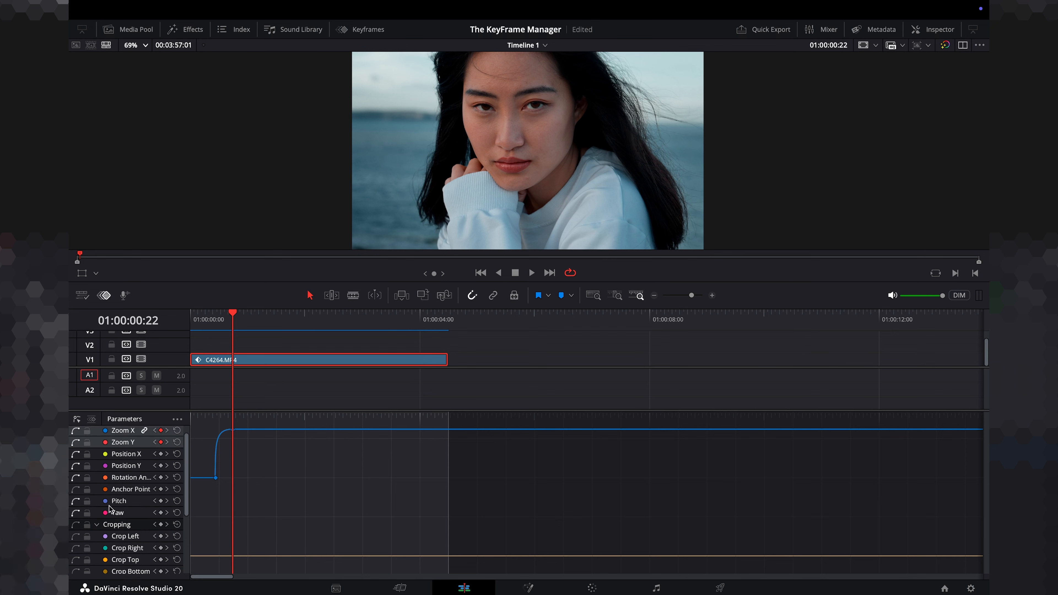
click(176, 420)
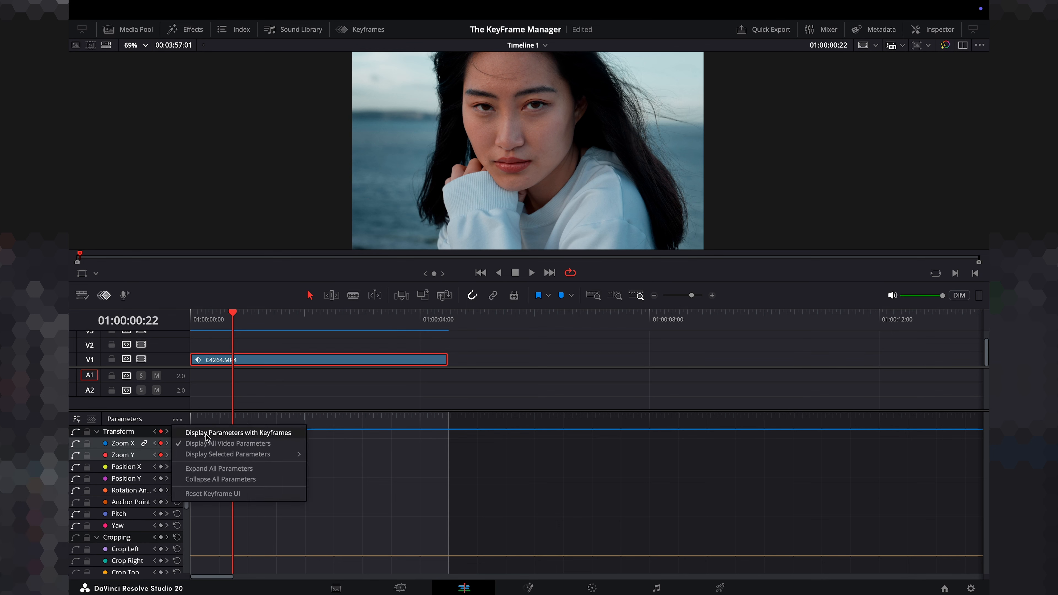
click(240, 434)
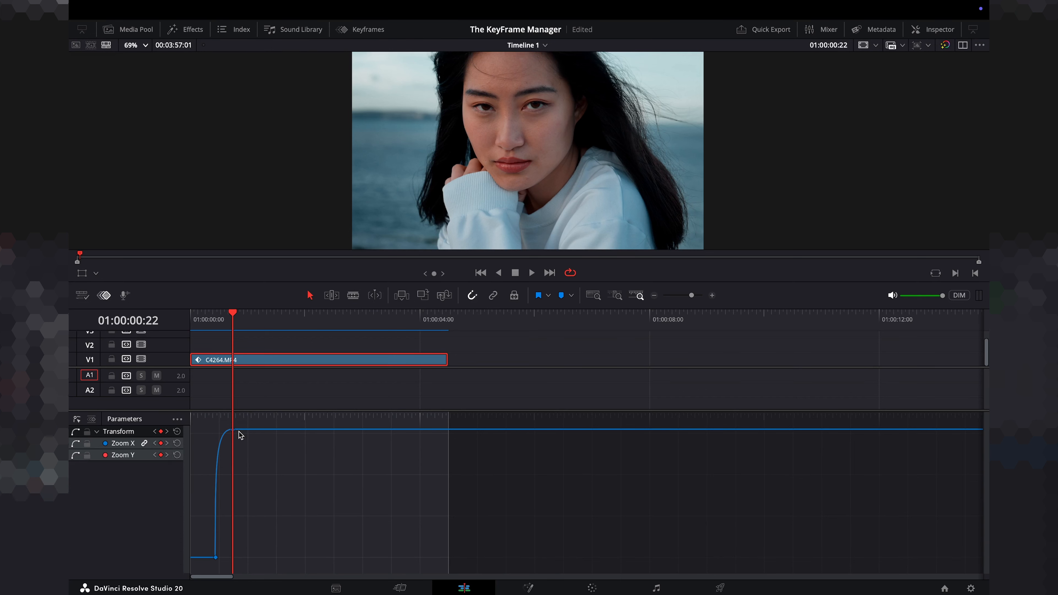
Scrub and play the start of the clip, zoomed into the timeline, to review the zoom.
drag(232, 326, 215, 321)
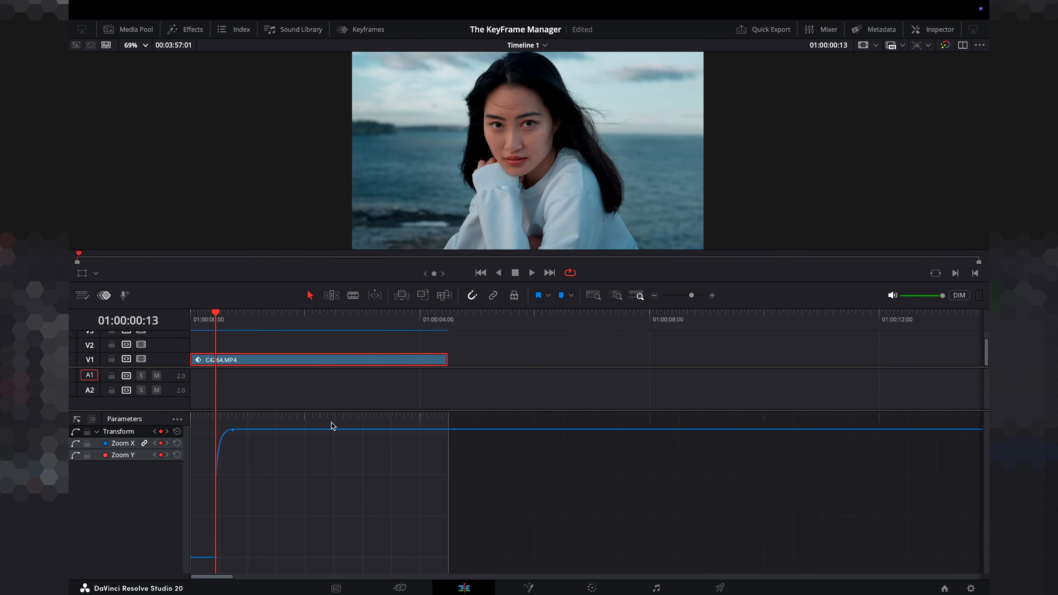
key(space)
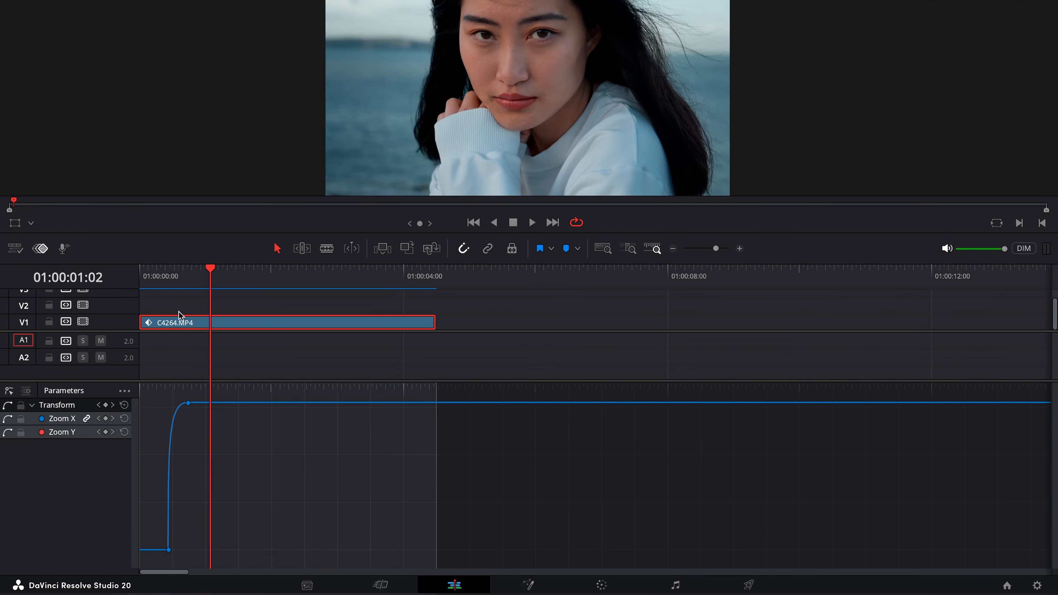
click(157, 276)
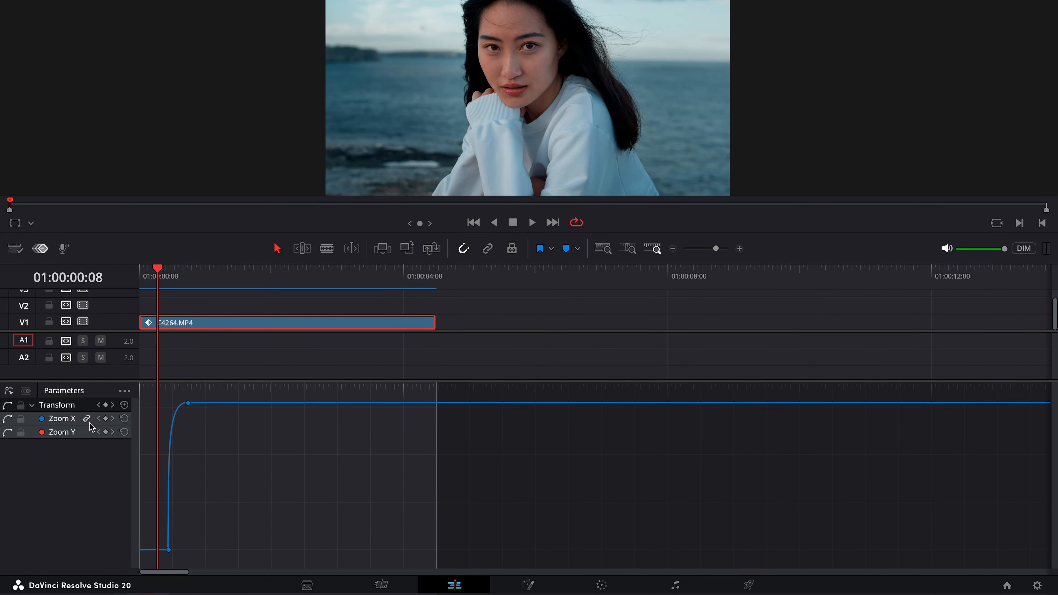
key(space)
scroll(221, 481, up, 8)
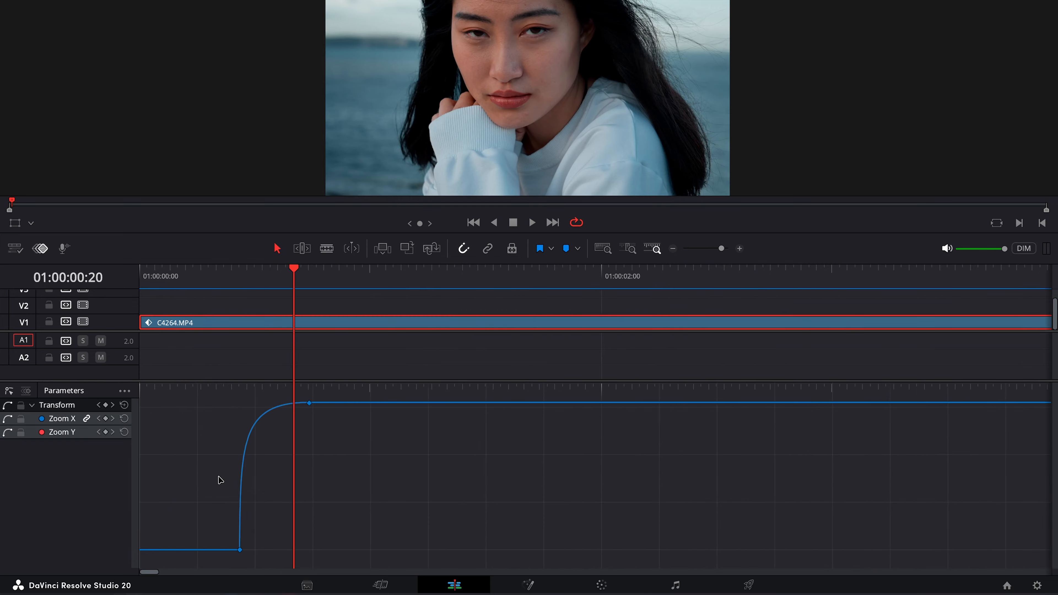
drag(166, 273, 158, 273)
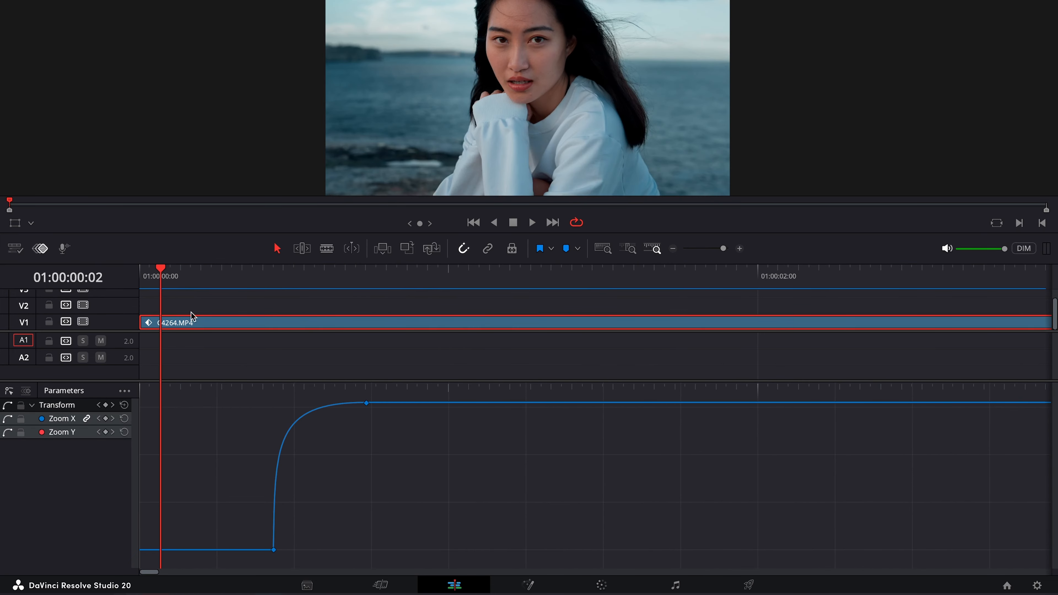
click(191, 279)
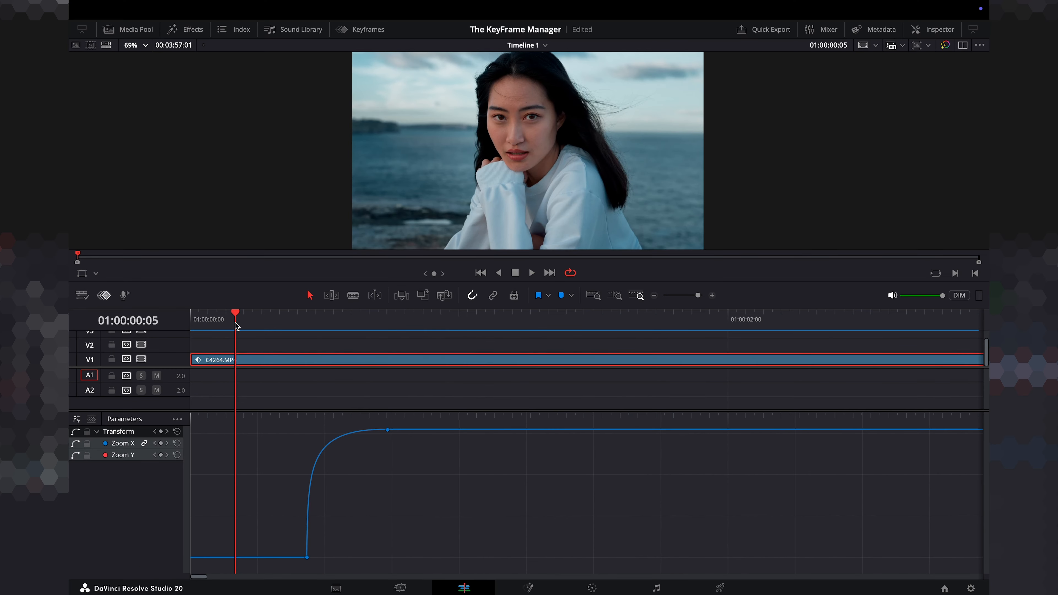
key(space)
key(space)
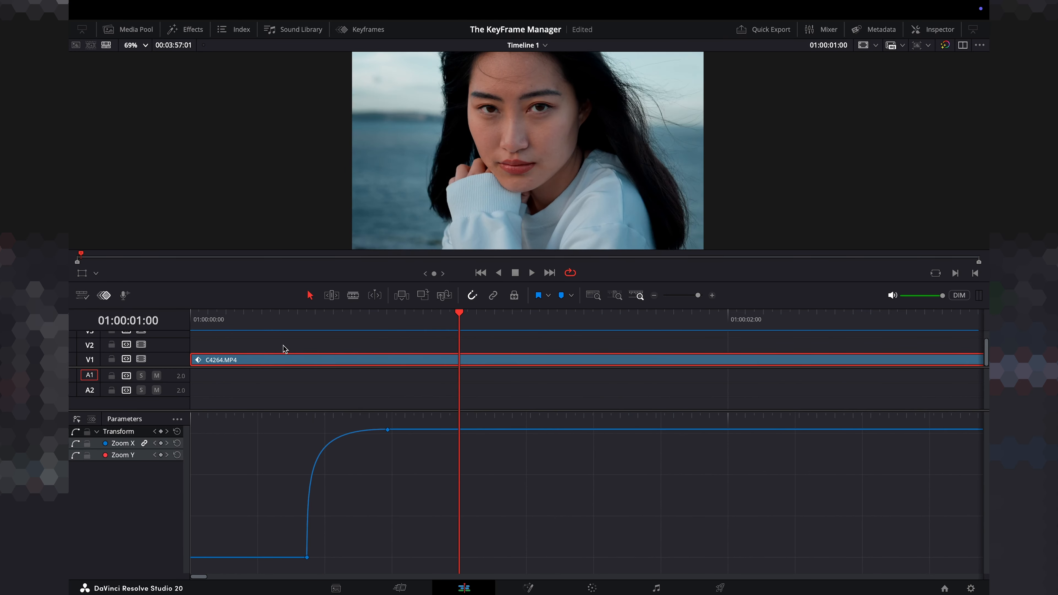
click(240, 326)
key(space)
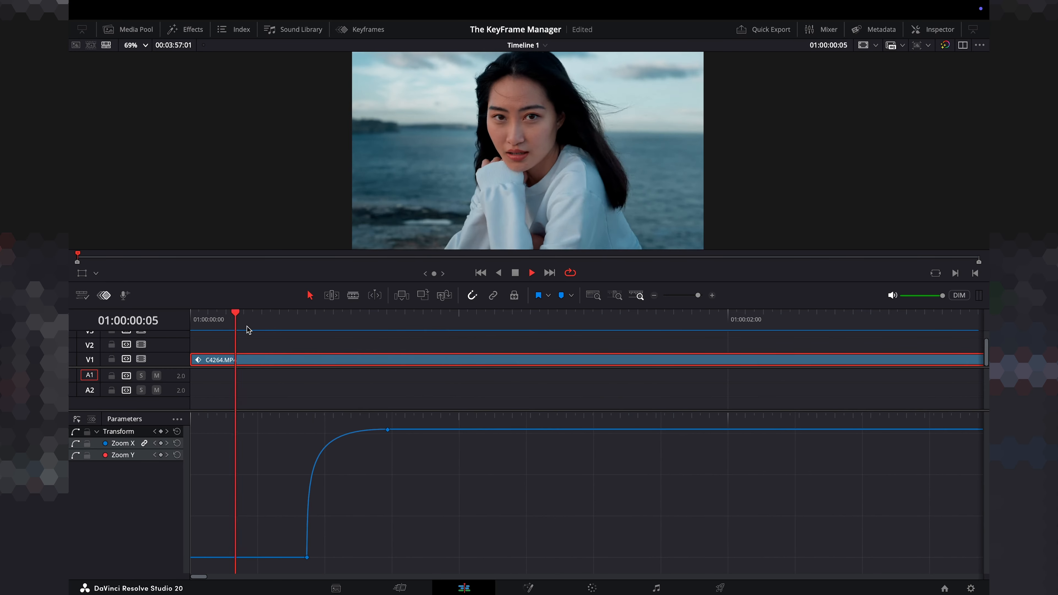
key(space)
drag(286, 319, 245, 319)
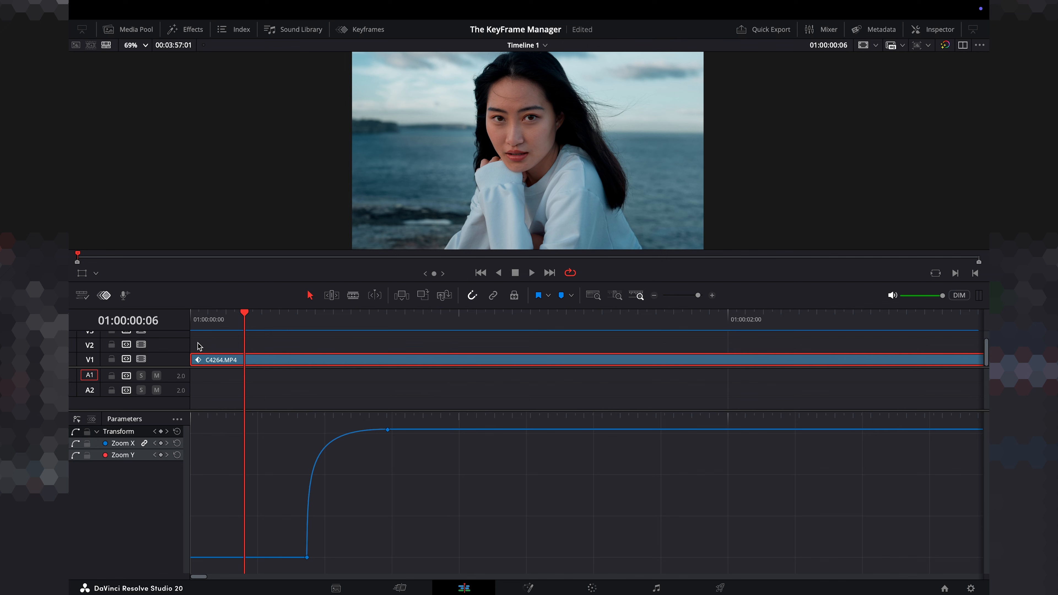
Apply the Gaussian Blur effect to the clip.
click(189, 29)
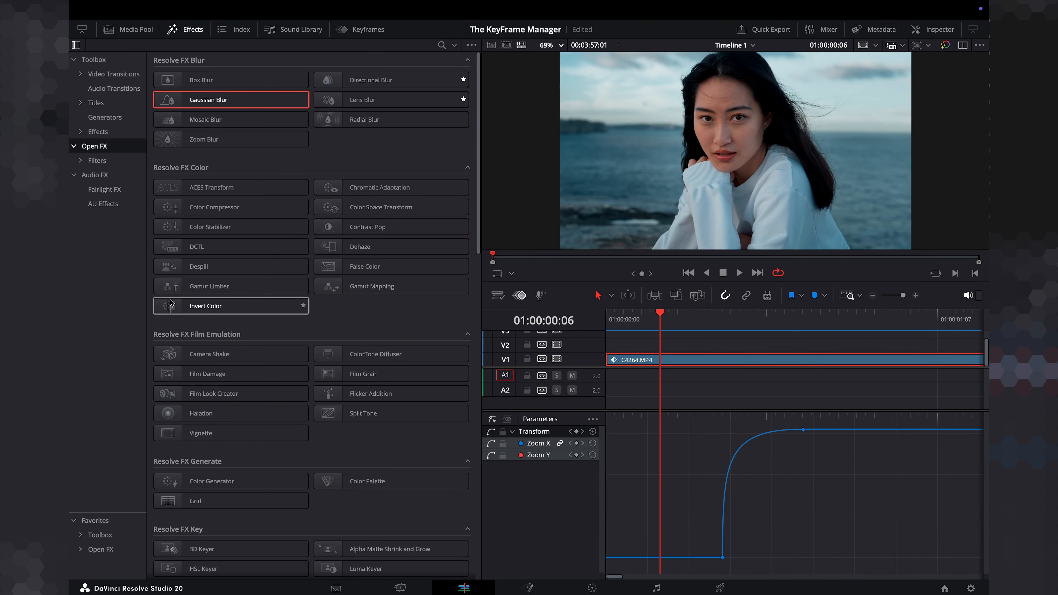
drag(199, 101, 660, 361)
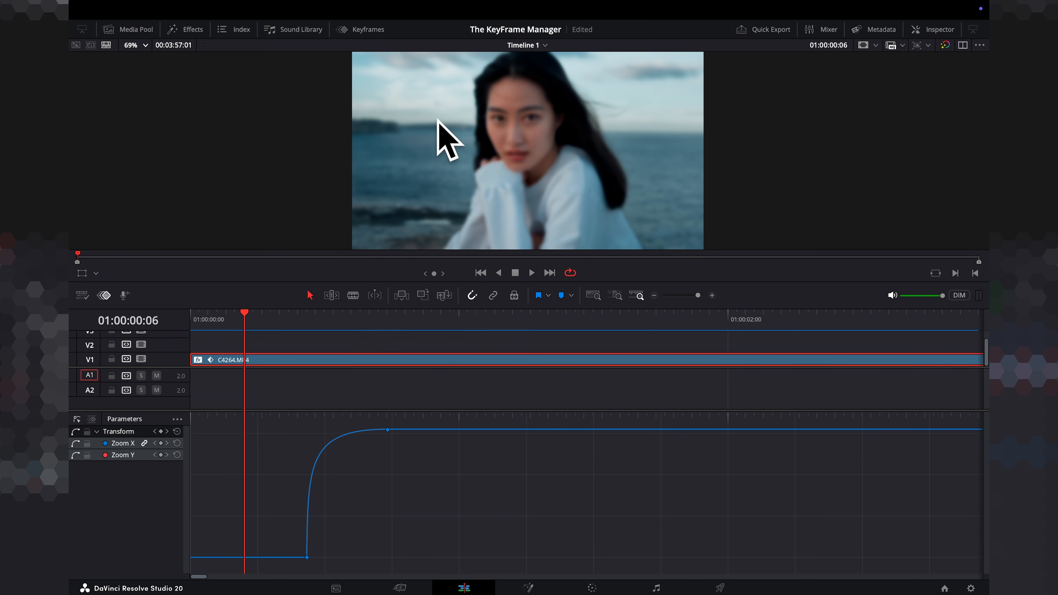
Set the Gaussian Blur's horizontal and vertical strength to 0.000 in the Inspector.
click(925, 30)
drag(869, 127, 862, 161)
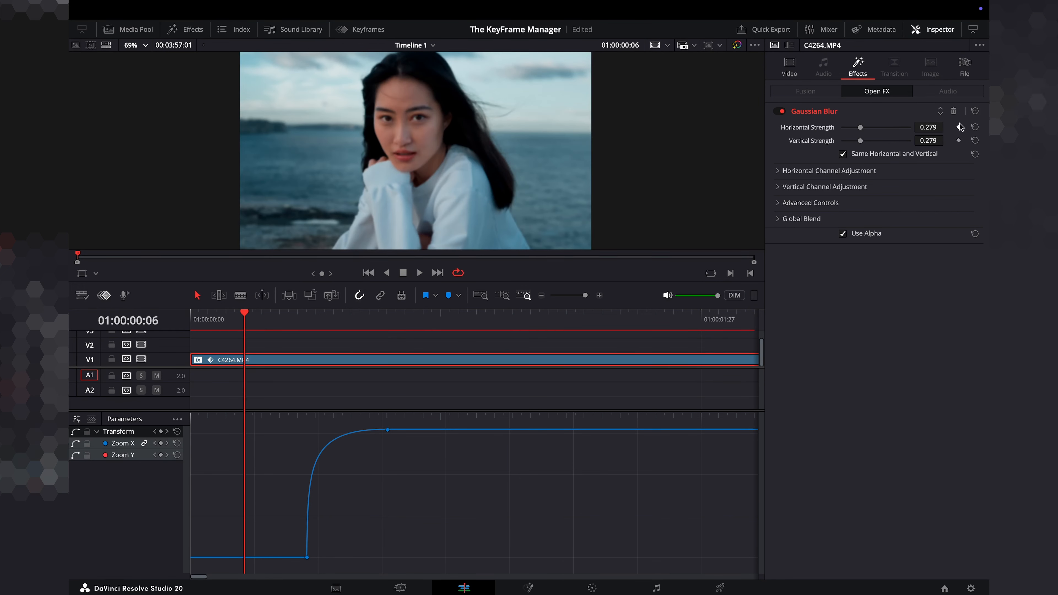
drag(861, 128, 494, 206)
Play and scrub the clip to review the blur.
key(space)
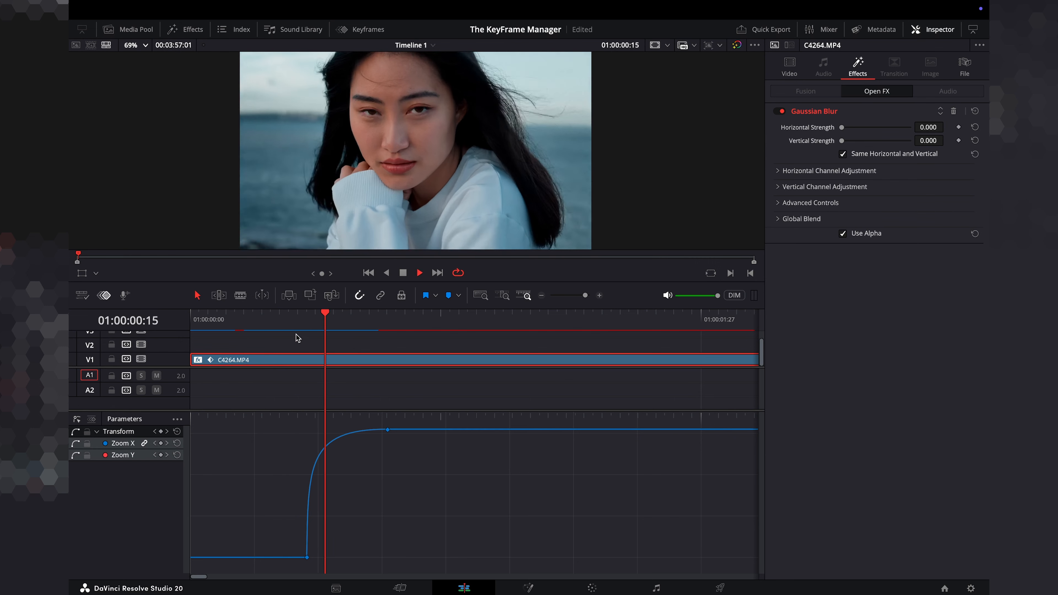
click(289, 315)
mouse_move(290, 317)
mouse_down()
mouse_move(309, 318)
mouse_move(297, 321)
mouse_up()
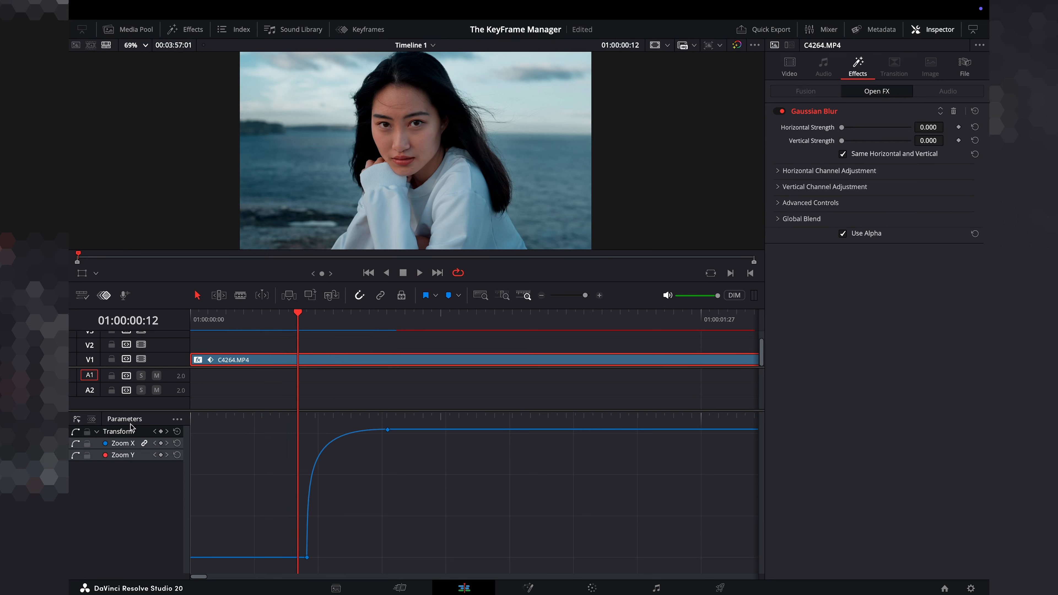
Display all video parameters in the curve editor and expand them to reveal the Gaussian Blur parameters.
click(178, 420)
mouse_move(200, 456)
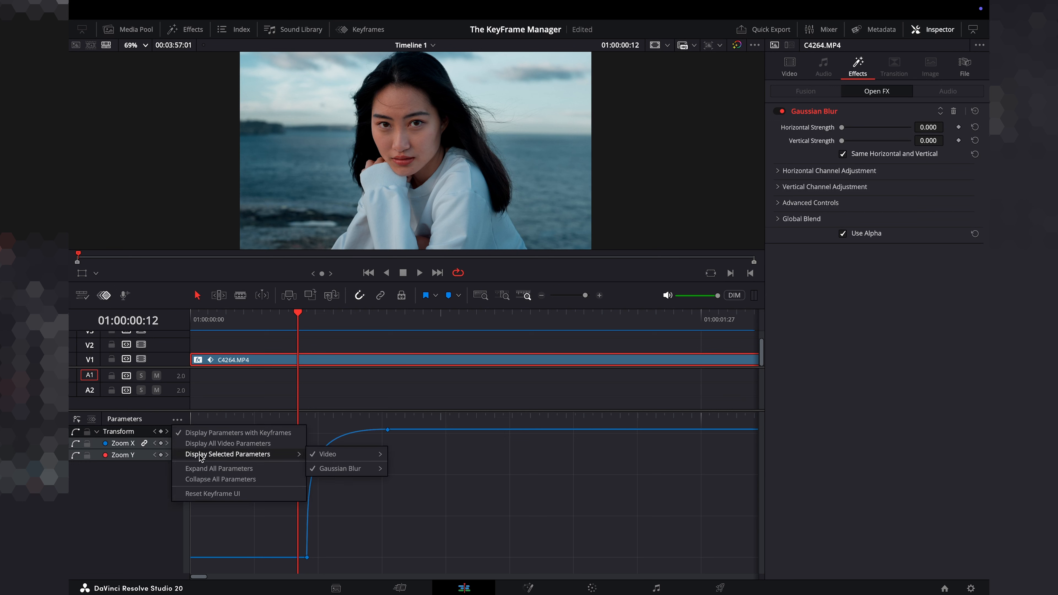
mouse_move(336, 473)
click(234, 443)
click(217, 467)
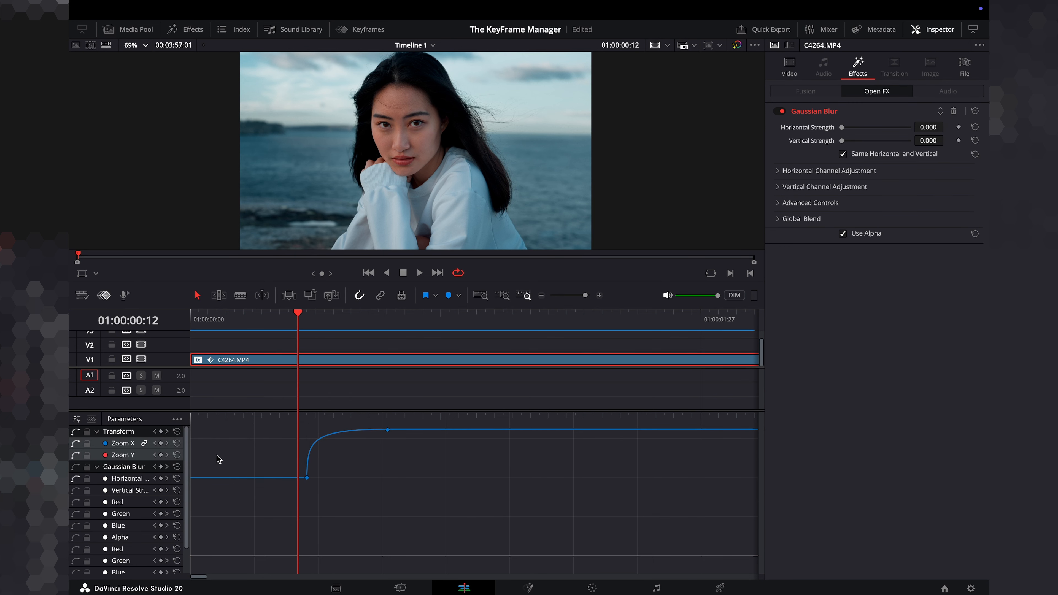
Limit the curve editor to show only the Gaussian Blur's Horizontal Strength and Vertical Strength parameters.
click(177, 419)
mouse_move(250, 455)
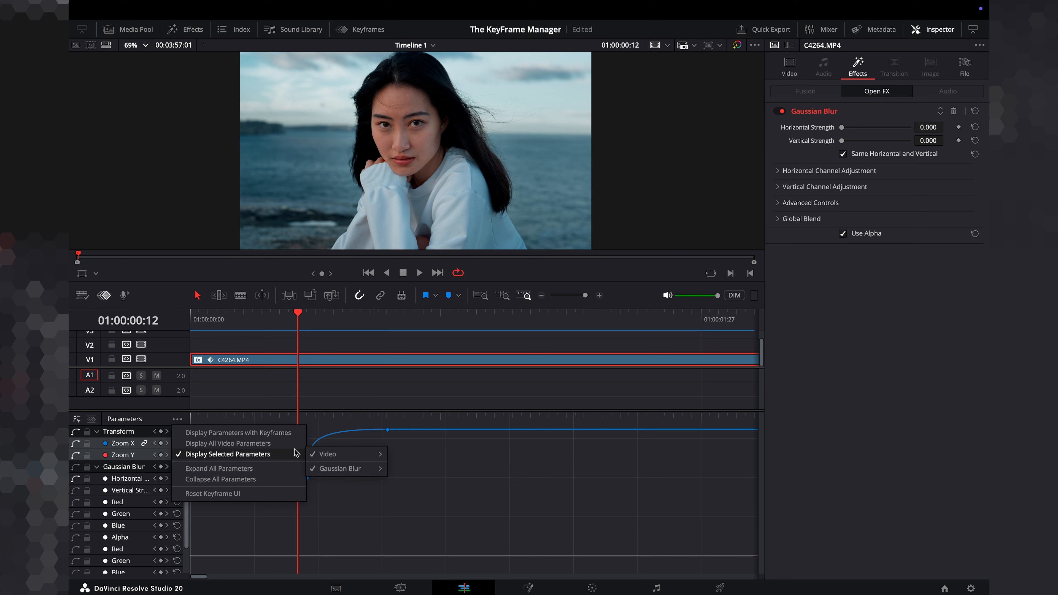
mouse_move(340, 469)
click(398, 450)
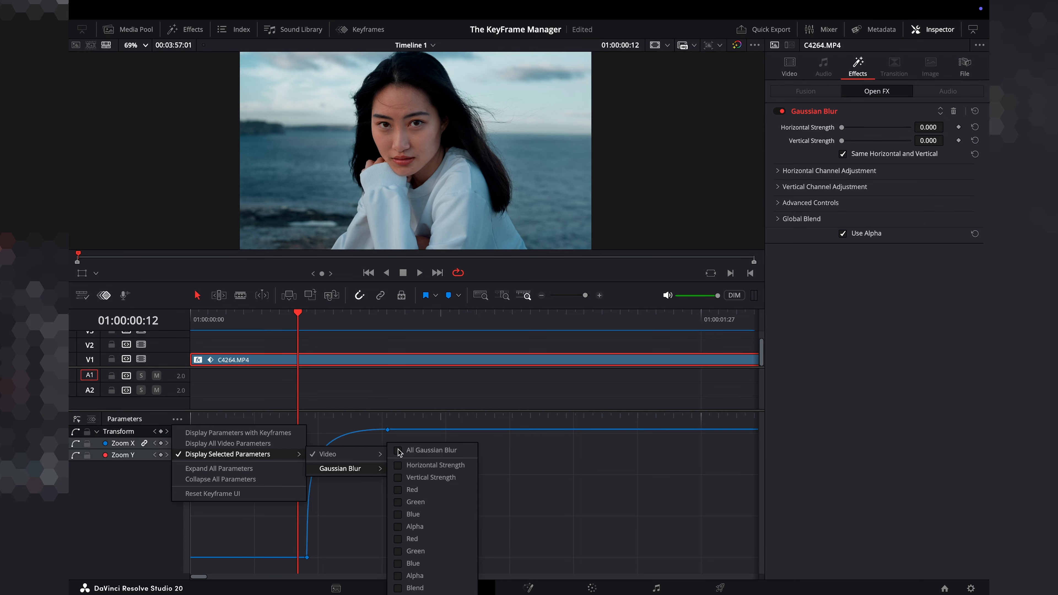
click(398, 466)
click(399, 478)
click(99, 558)
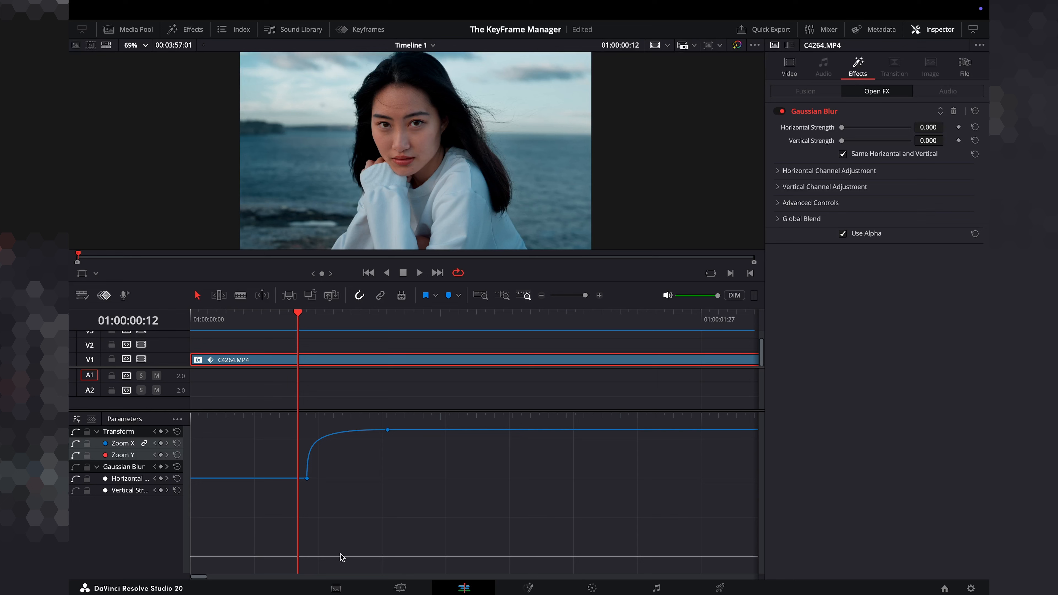
Add a Gaussian Blur strength keyframe at 01:00:00:13, right at the start of the zoom.
click(304, 317)
key(Right)
key(Right)
key(Right)
key(Right)
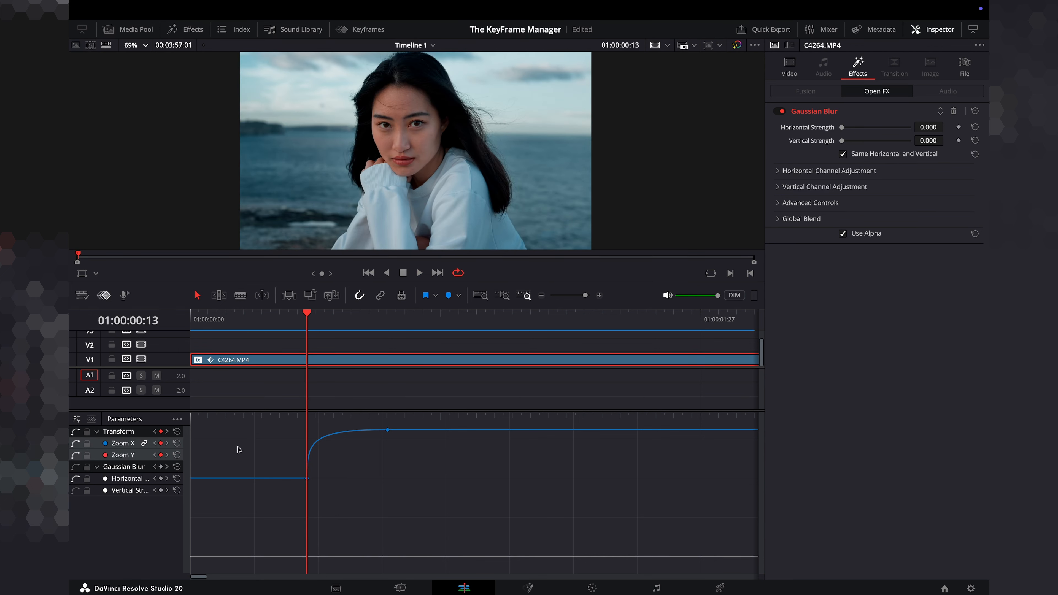
click(190, 475)
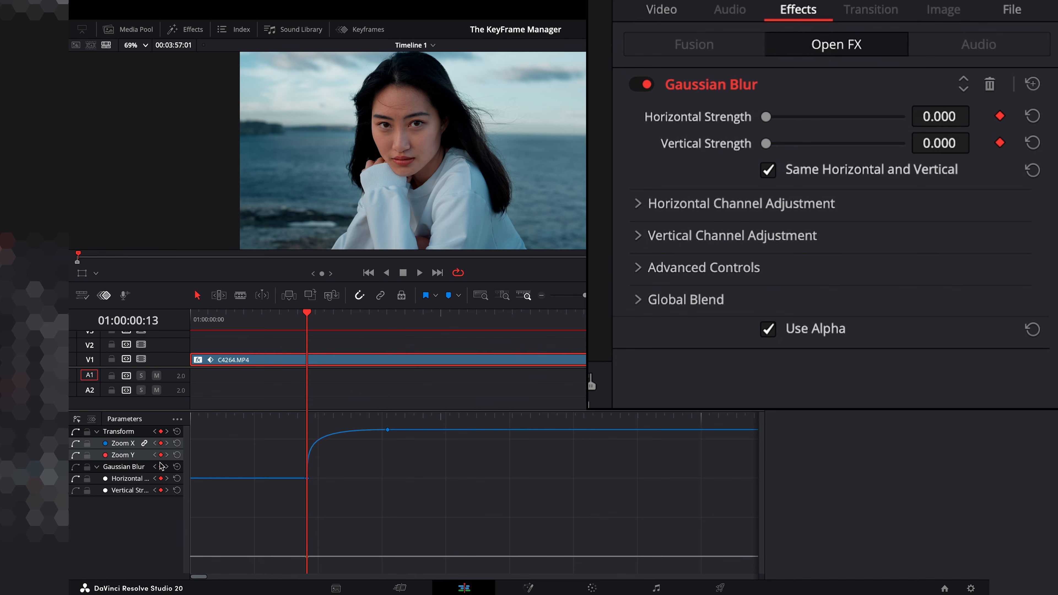
click(162, 468)
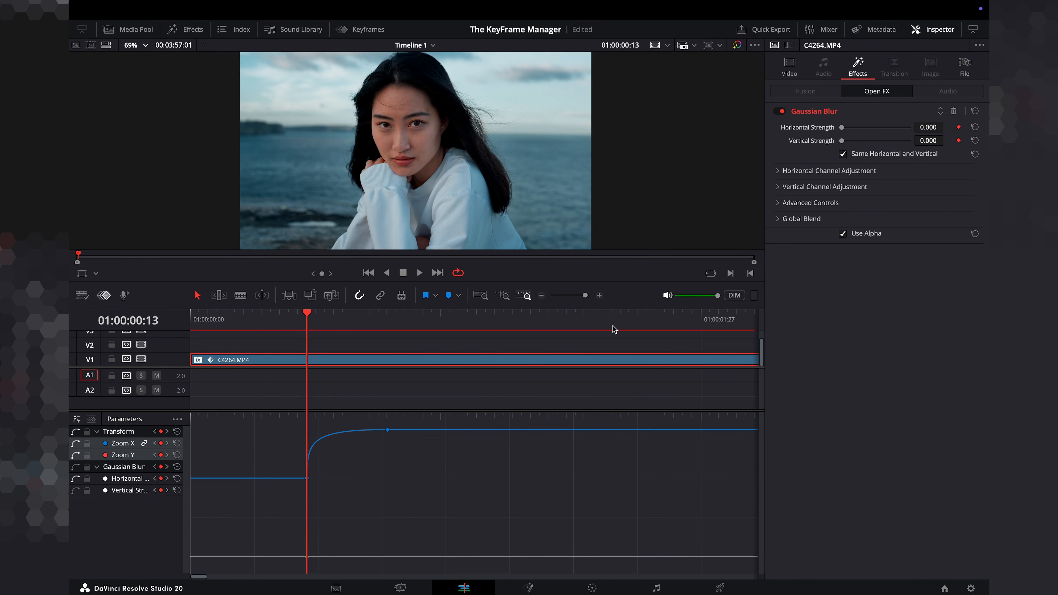
Create a one-frame blur spike: raise the blur strength on the next frame, then return it to 0.000 the frame after.
key(Right)
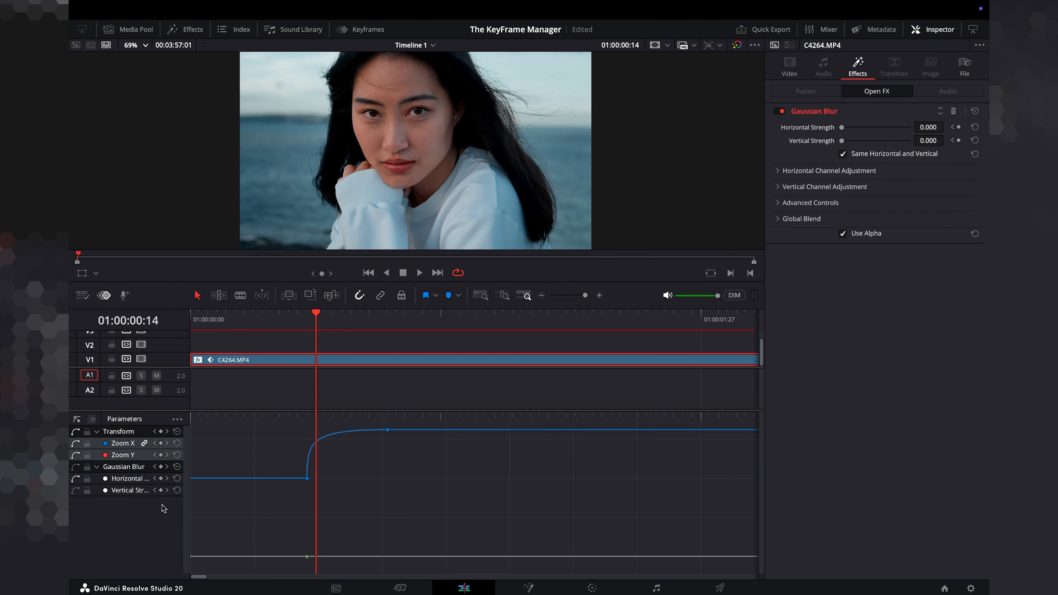
drag(841, 127, 911, 127)
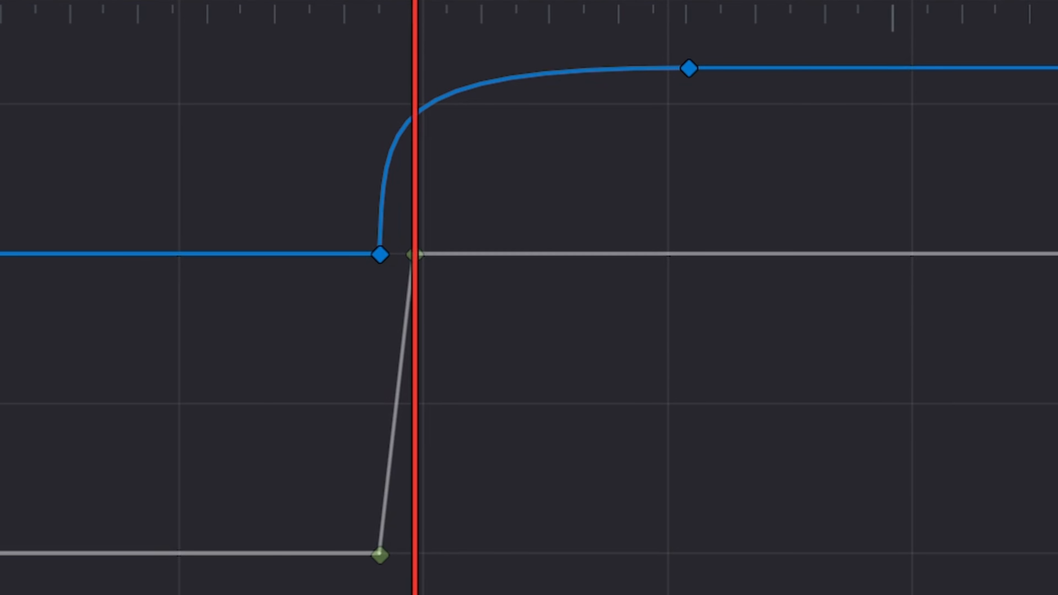
key(Right)
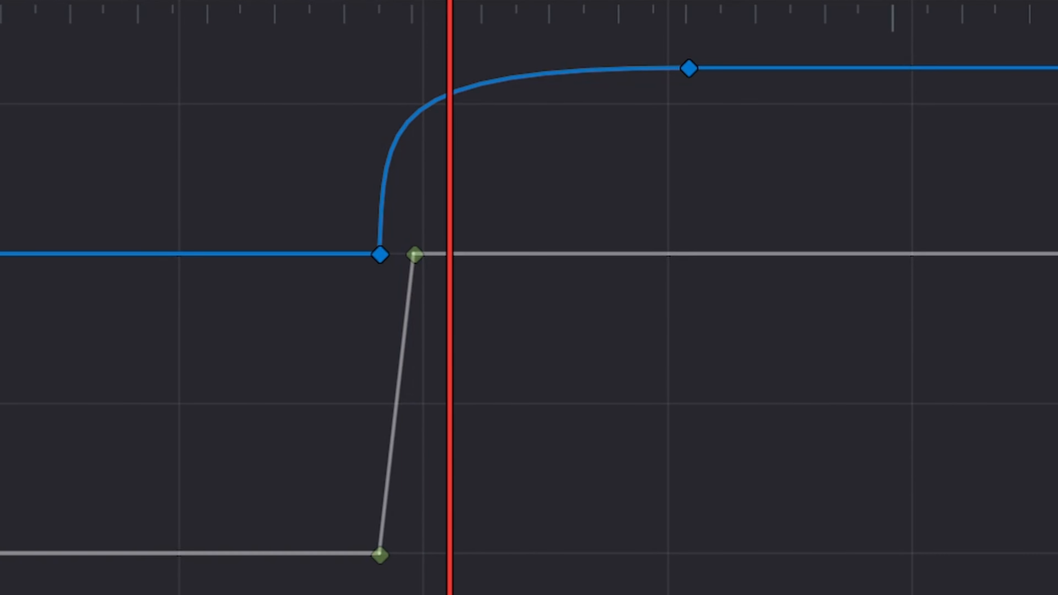
drag(912, 128, 841, 127)
Play back and scrub the start of the clip to review the zoom and blur spike.
key(Home)
key(space)
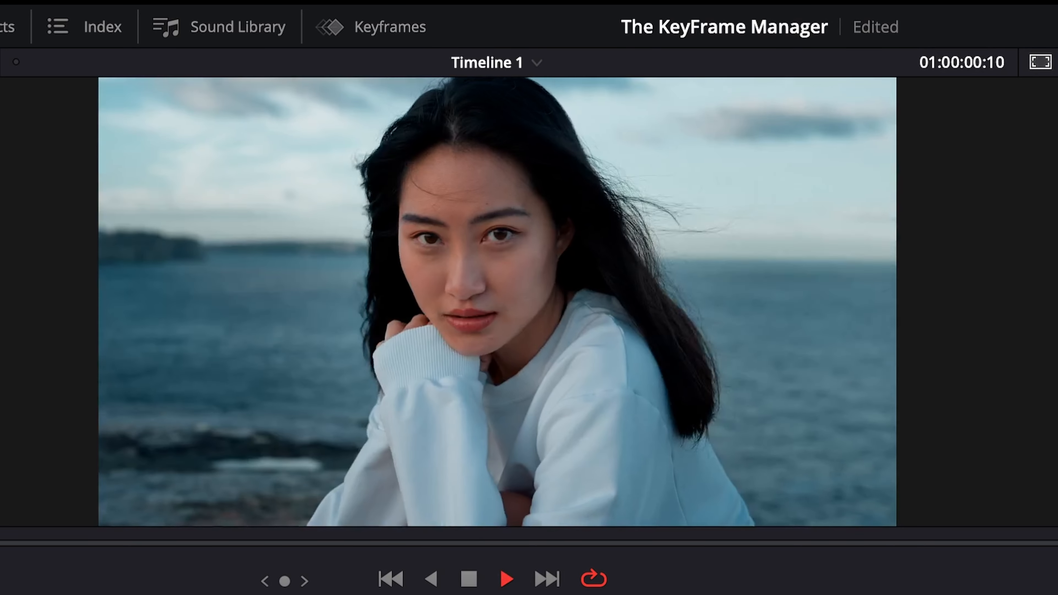
key(space)
key(space)
key(space)
key(space)
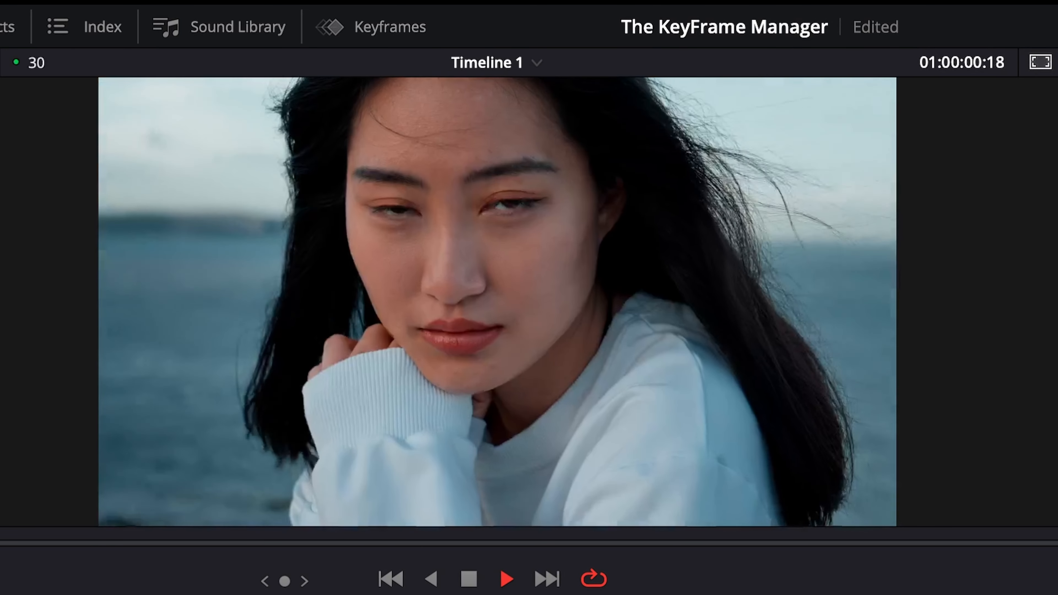
key(space)
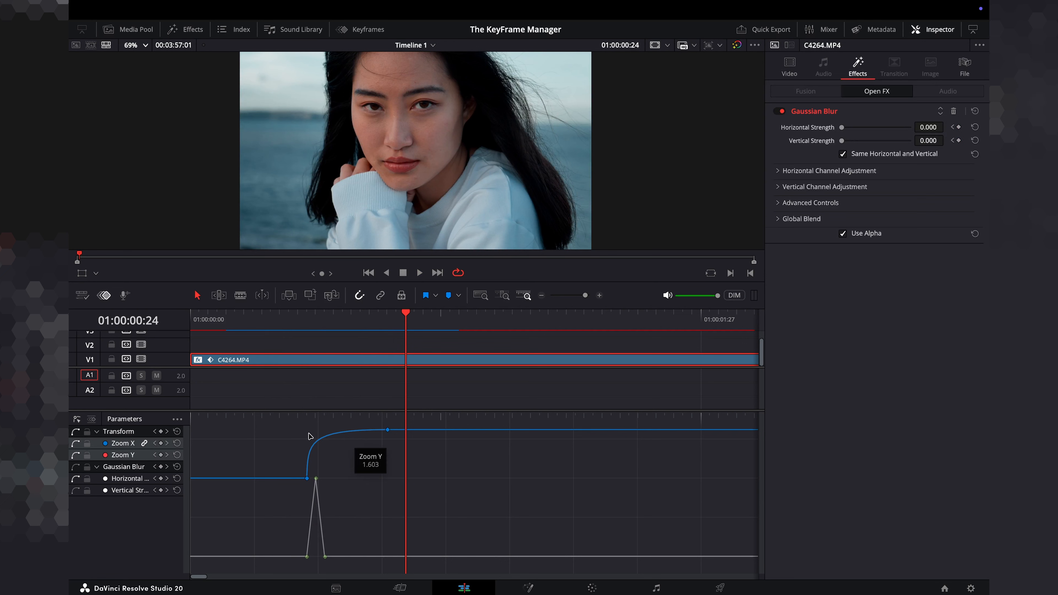
click(224, 313)
key(space)
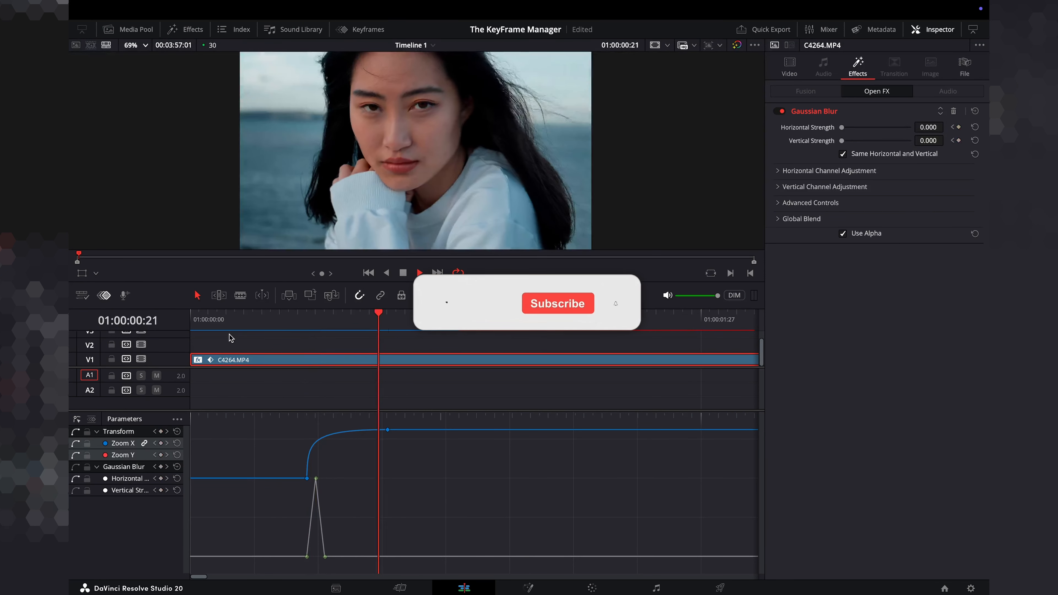
click(219, 319)
key(space)
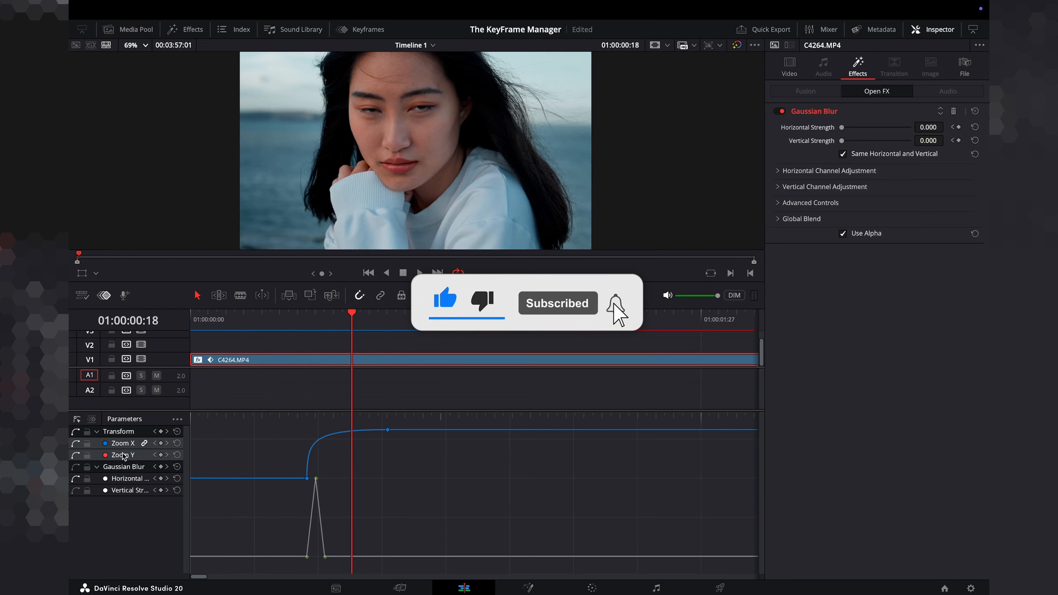
drag(258, 324, 193, 323)
key(space)
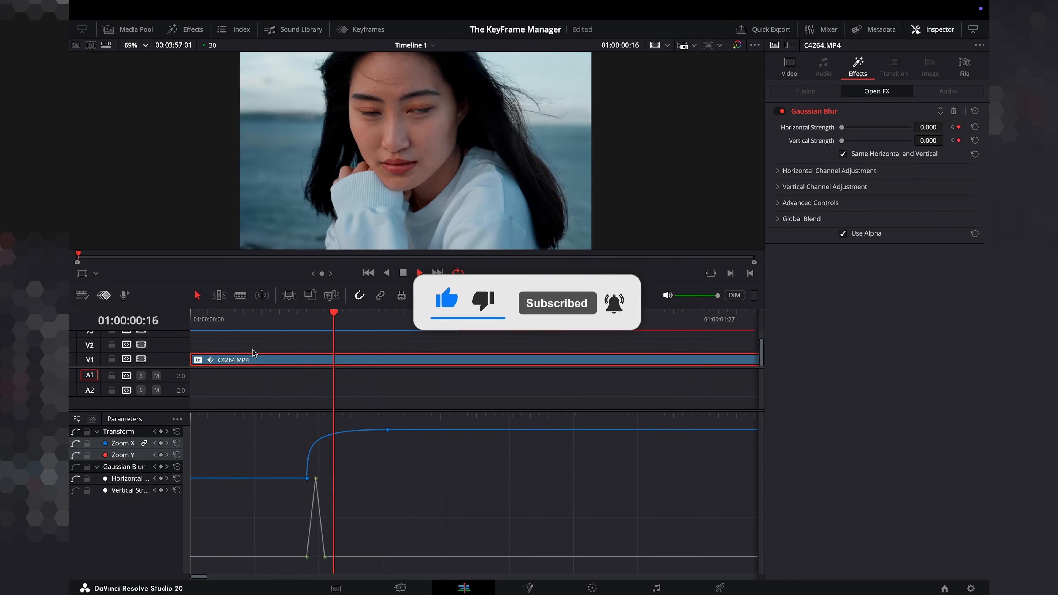
key(space)
click(226, 319)
key(space)
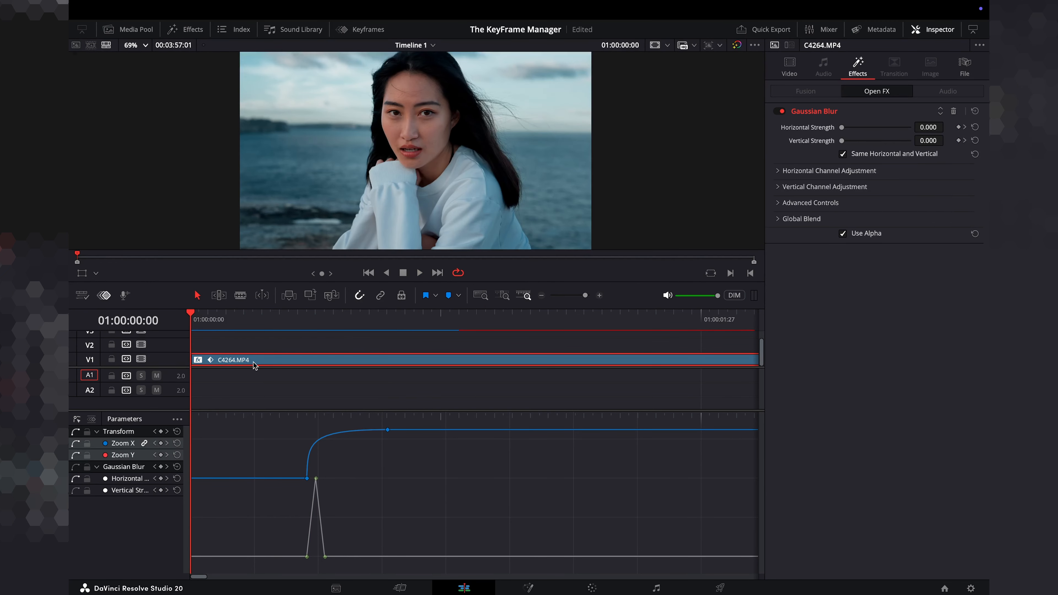
drag(263, 326, 188, 334)
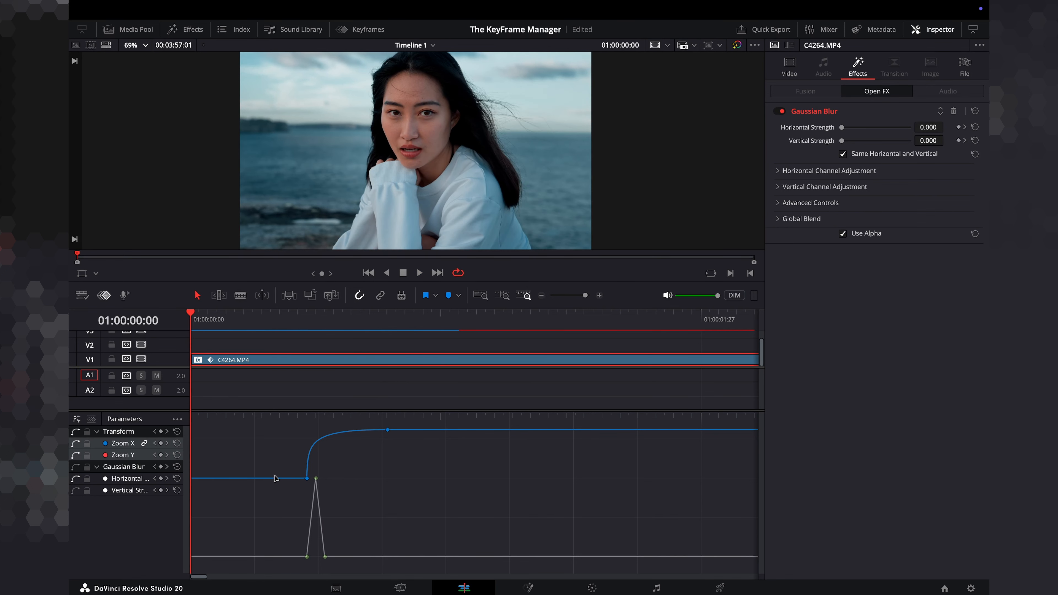
key(space)
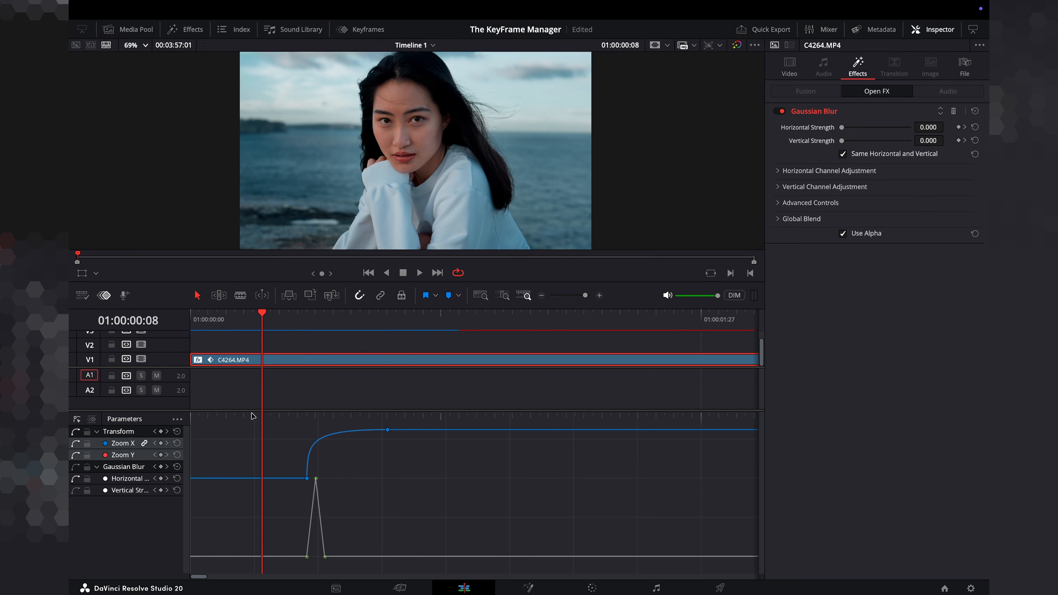
Add the SFX - Analog Camera Shutter.m4a sound and the VIRAL TEXT EFFECT clip to the timeline at the zoom moment.
click(281, 319)
drag(229, 97, 446, 387)
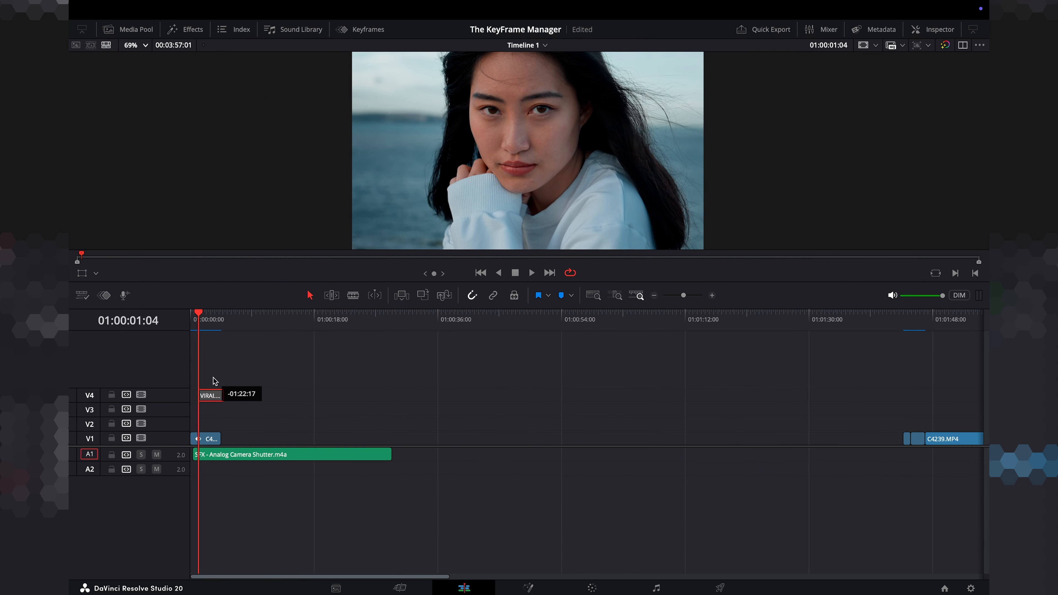
drag(213, 392, 195, 422)
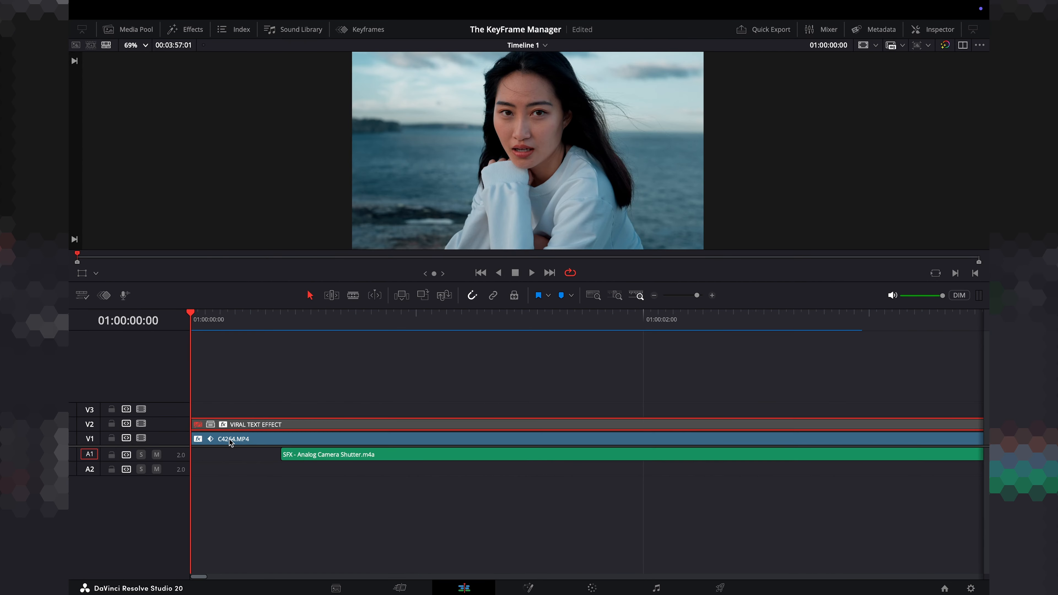
Scale the VIRAL TEXT EFFECT clip's zoom down to 0.600.
key(space)
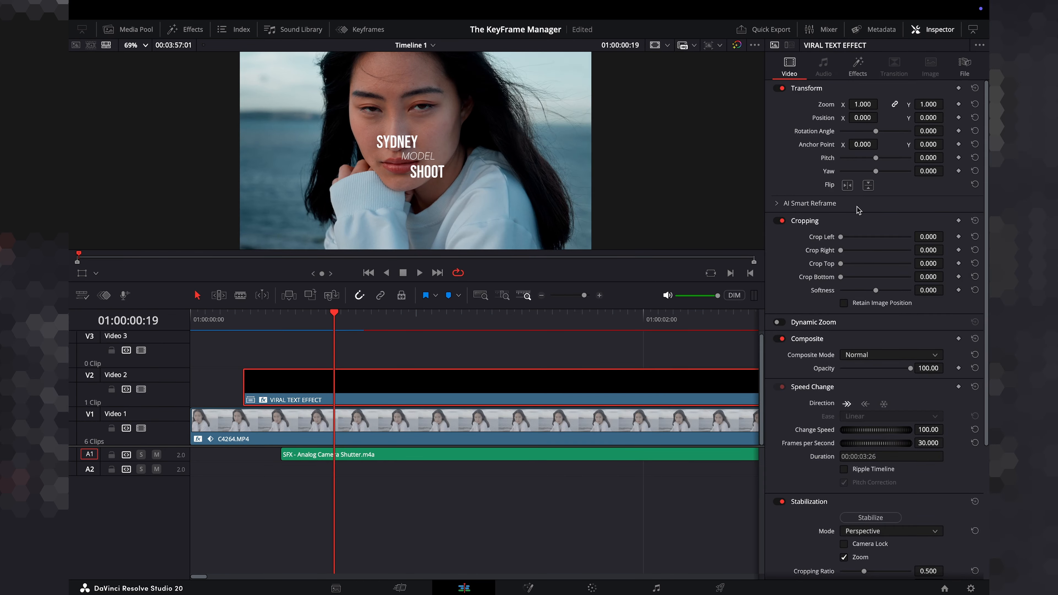
drag(867, 106, 835, 106)
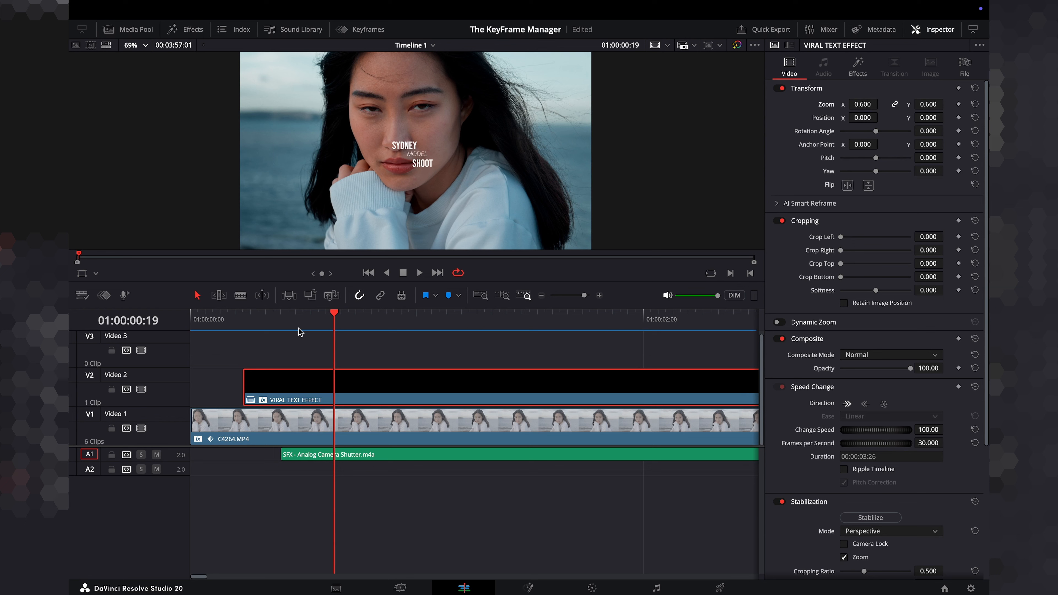
At 01:00:00:16, keyframe the text clip's opacity and set it to 0.00.
click(310, 316)
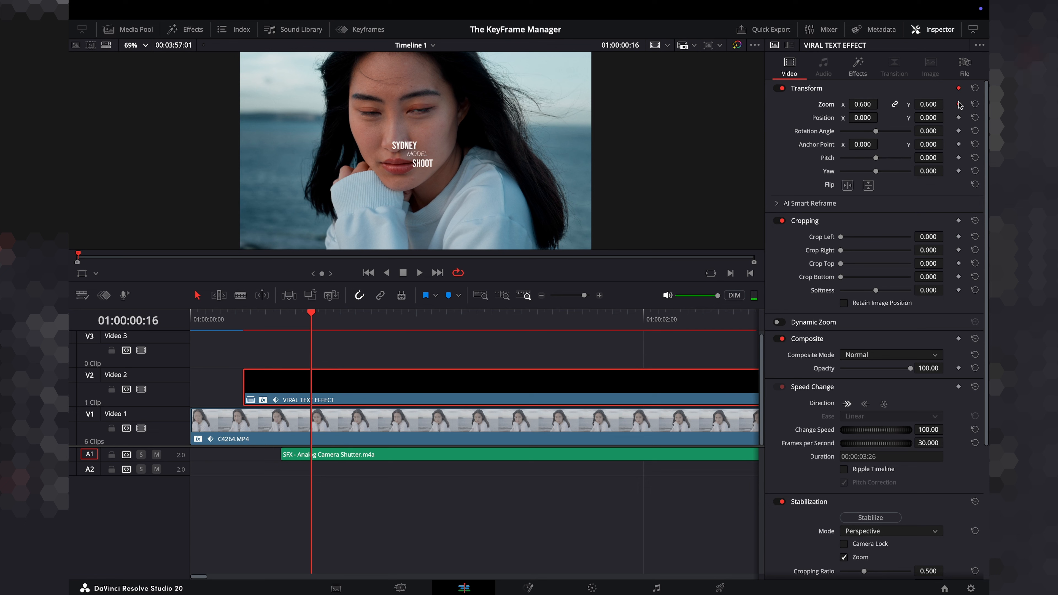
click(958, 369)
drag(910, 368, 840, 370)
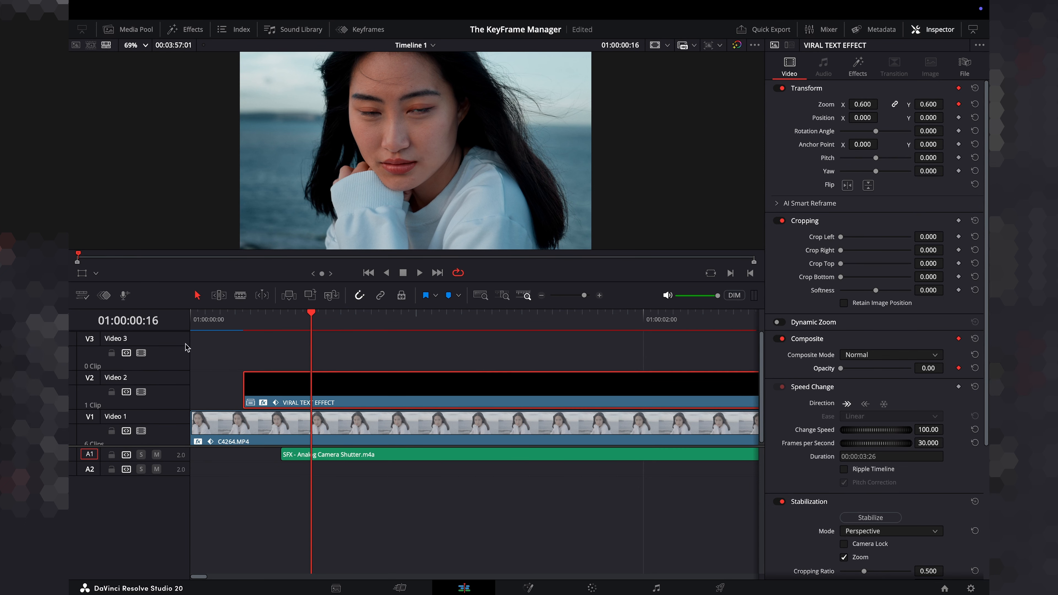
A few frames later, set the text clip's opacity to 100 and its zoom to 0.840.
key(space)
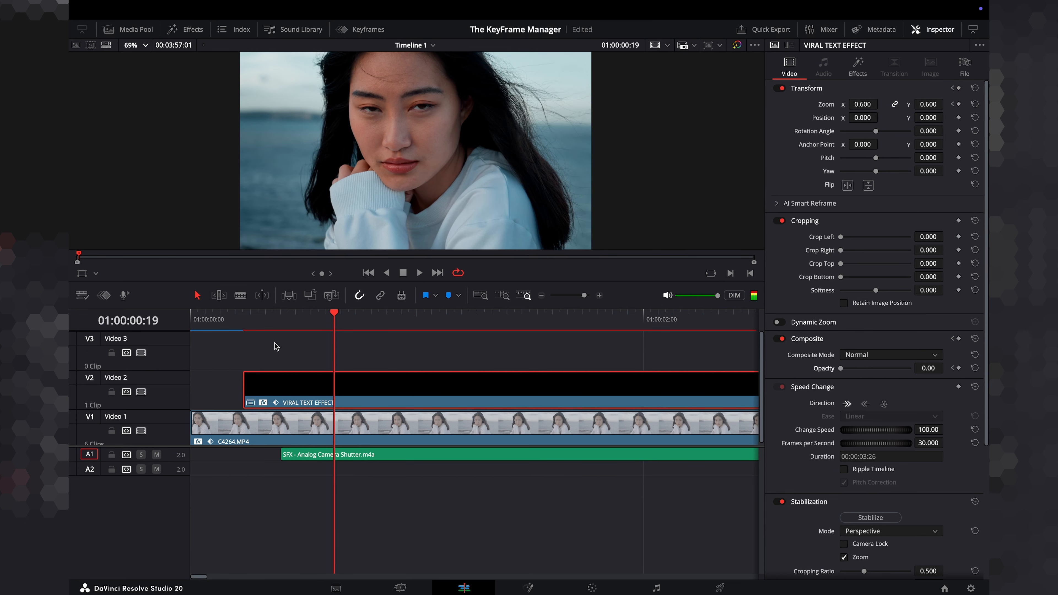
drag(850, 370, 925, 364)
drag(862, 104, 839, 108)
Play back the text fade-in and zoom to review it.
click(244, 319)
key(space)
click(243, 321)
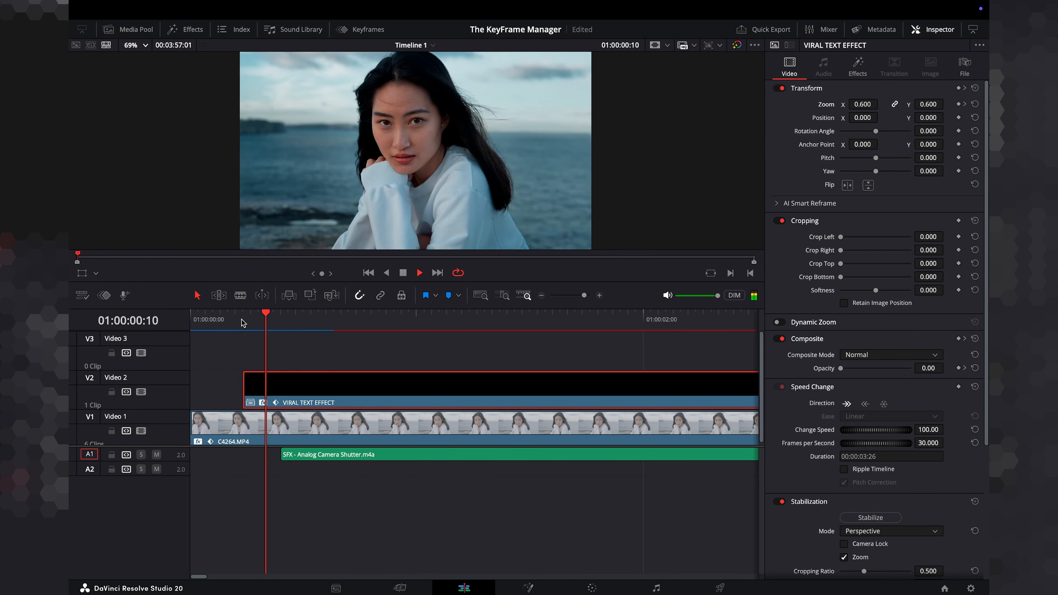
key(space)
click(257, 316)
key(space)
key(space)
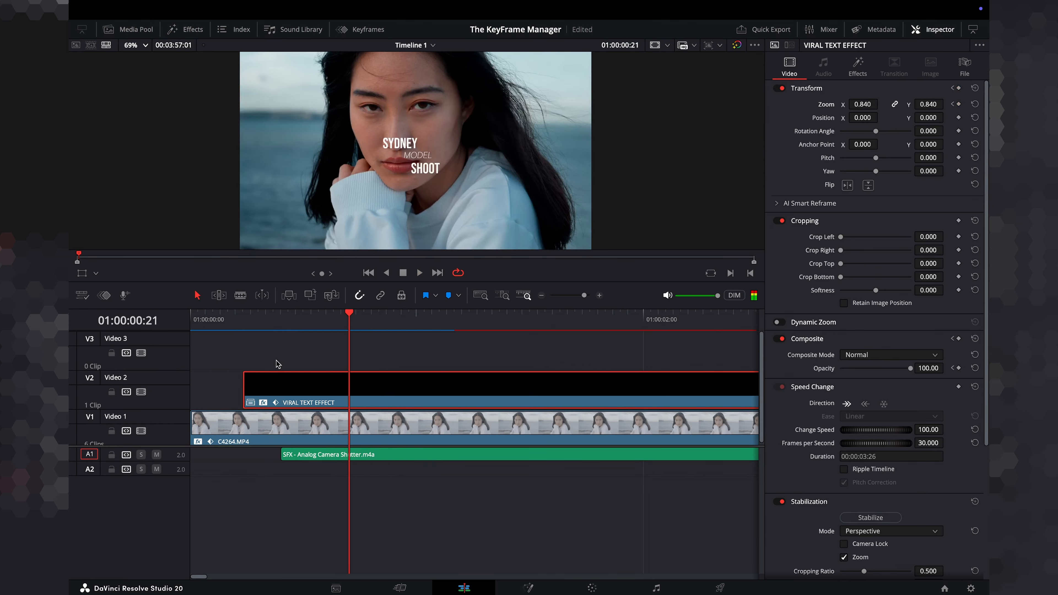
Apply the Gaussian Blur effect to the VIRAL TEXT EFFECT clip.
click(192, 30)
drag(196, 121, 526, 373)
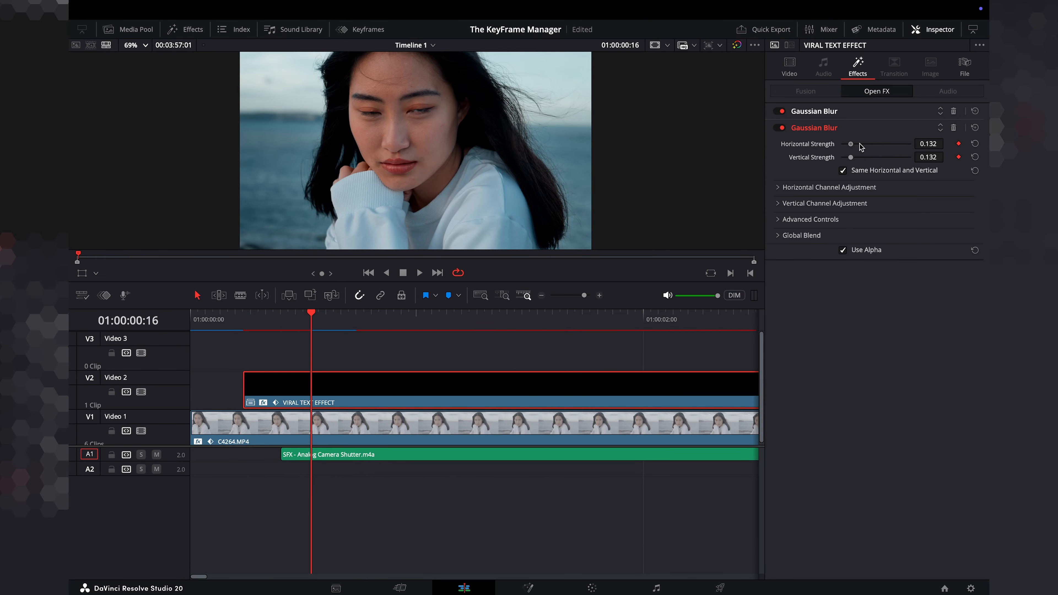
Keyframe the text clip's blur strength at 1.000, then a few frames later set it to 0.000.
drag(859, 144, 927, 144)
key(Right)
key(Right)
key(Right)
key(Right)
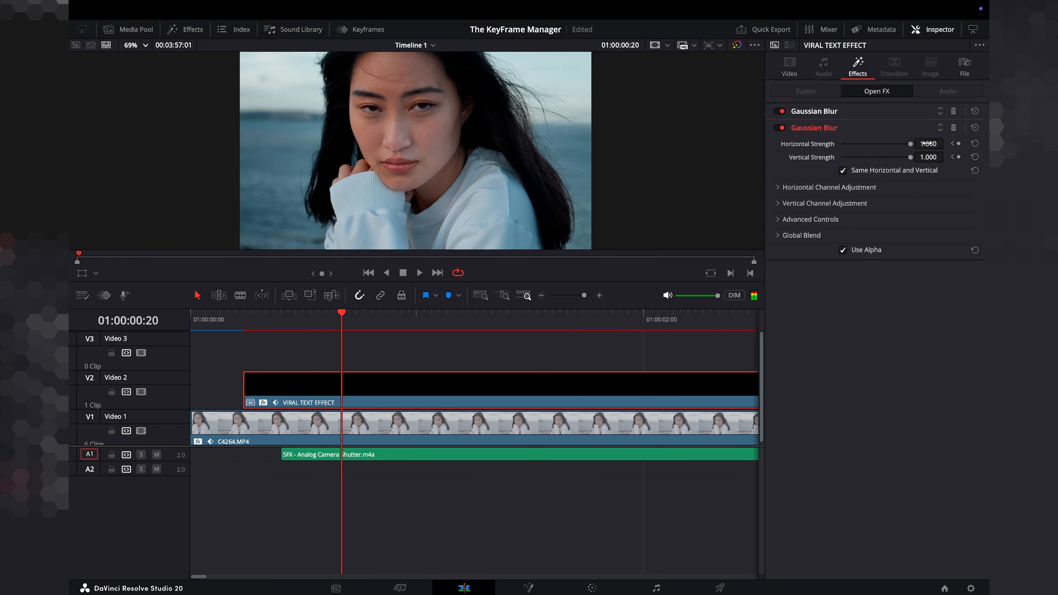
key(Right)
key(Right)
drag(907, 149, 844, 151)
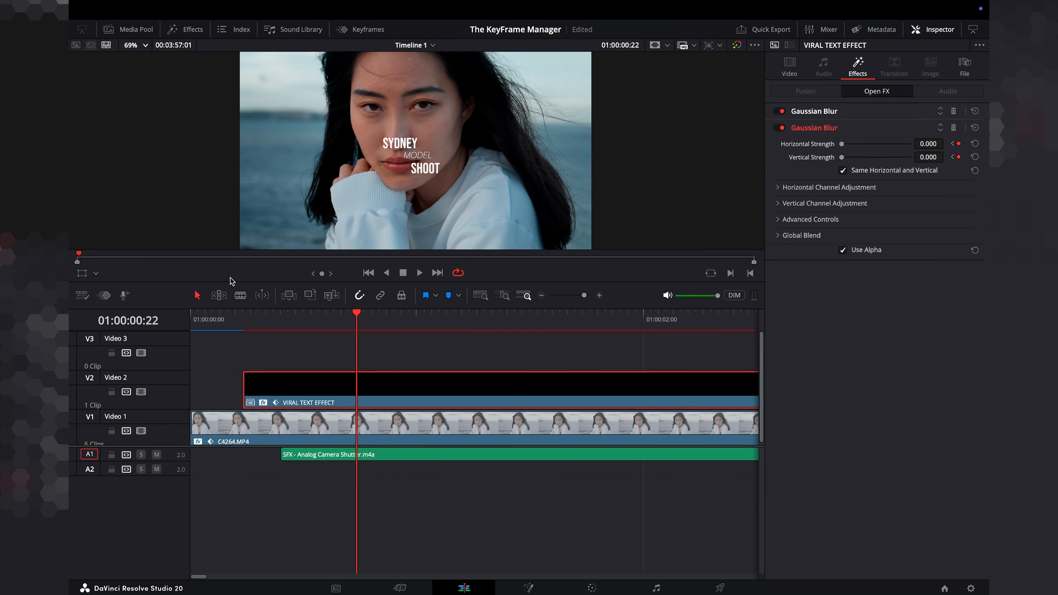
Play the sequence from the start to review the text animation.
key(Home)
key(space)
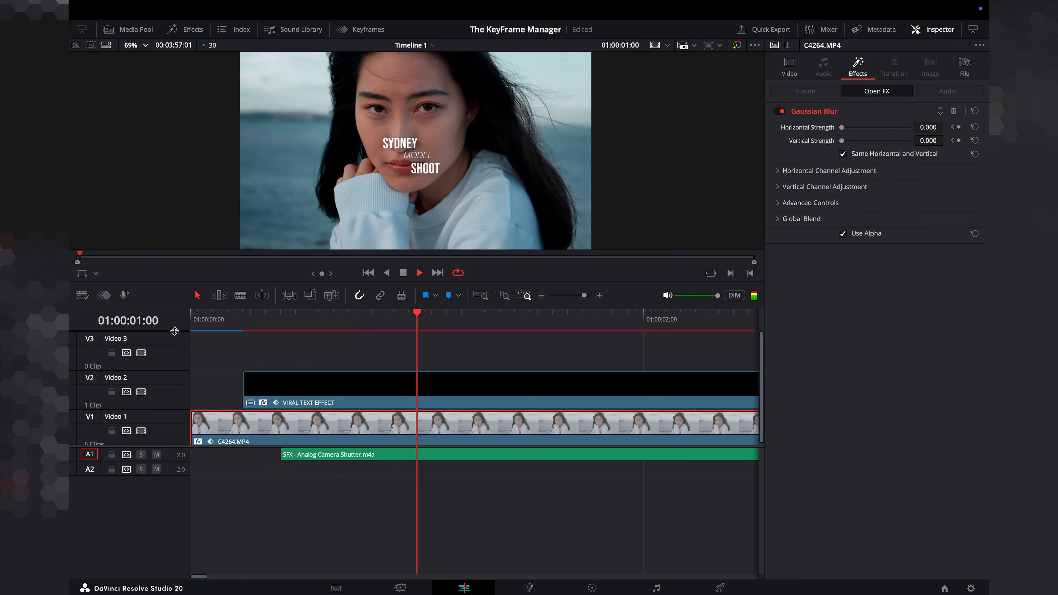
click(203, 320)
key(space)
Select the text clip's zoom keyframes in the Keyframes editor, apply ease in and out, and play the result.
click(340, 385)
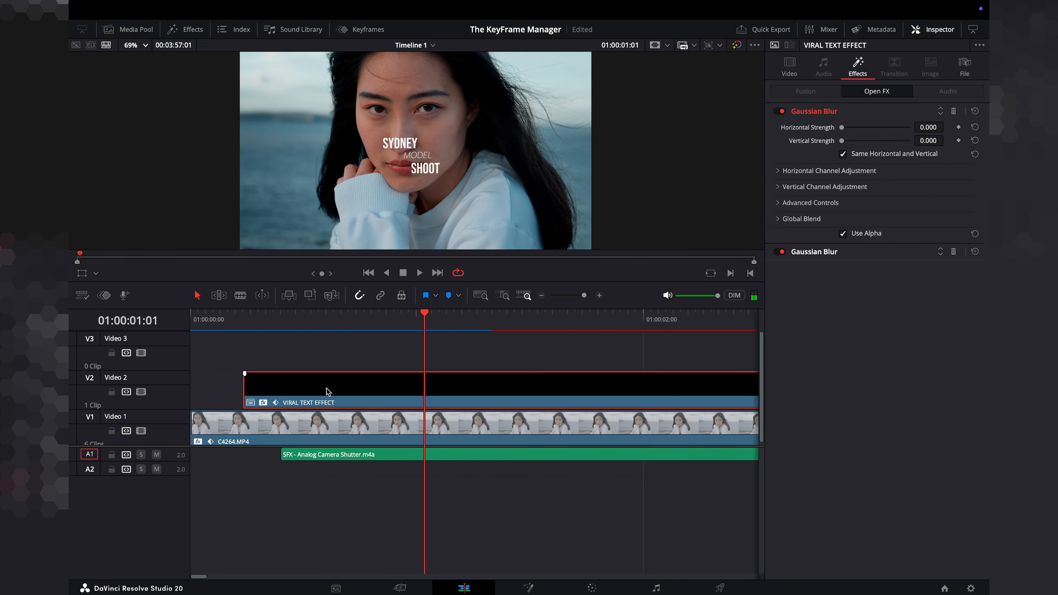
click(360, 29)
drag(208, 77, 356, 516)
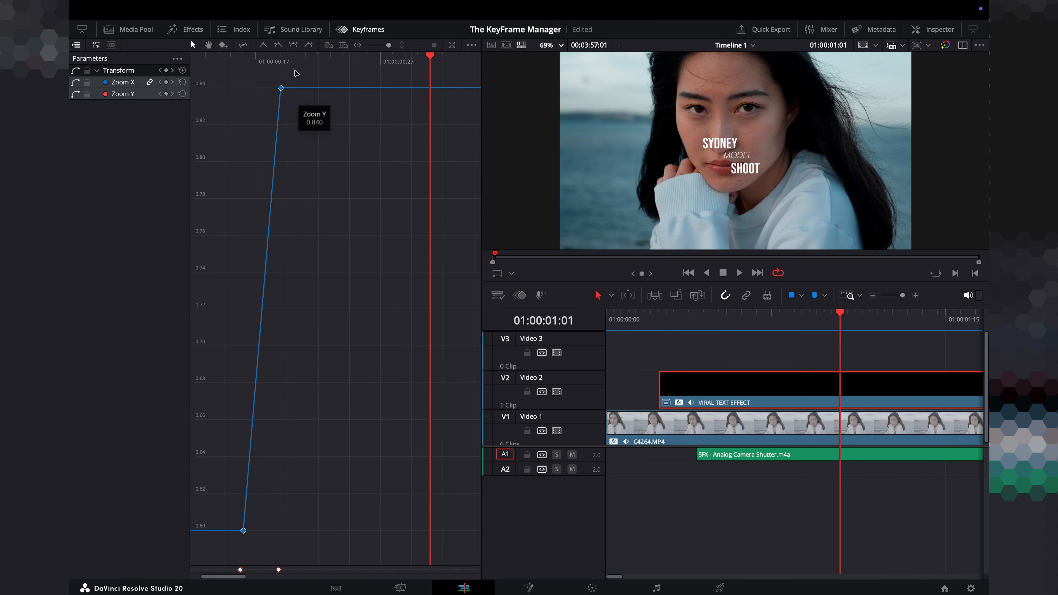
click(293, 45)
key(space)
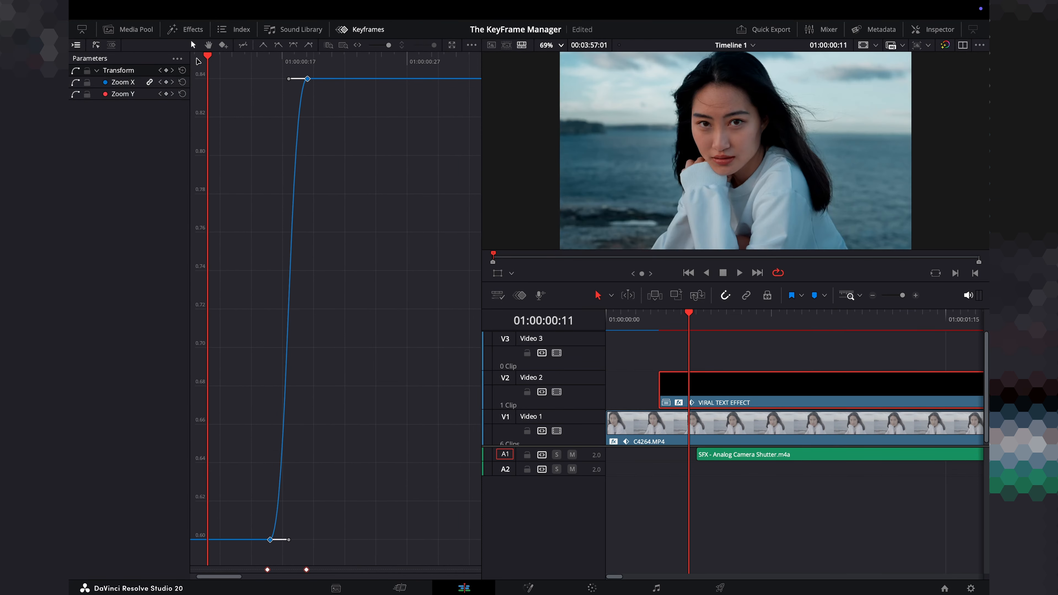
key(space)
Display the Gaussian Blur parameters alongside the zoom curves in the Keyframes editor.
click(177, 59)
mouse_move(220, 94)
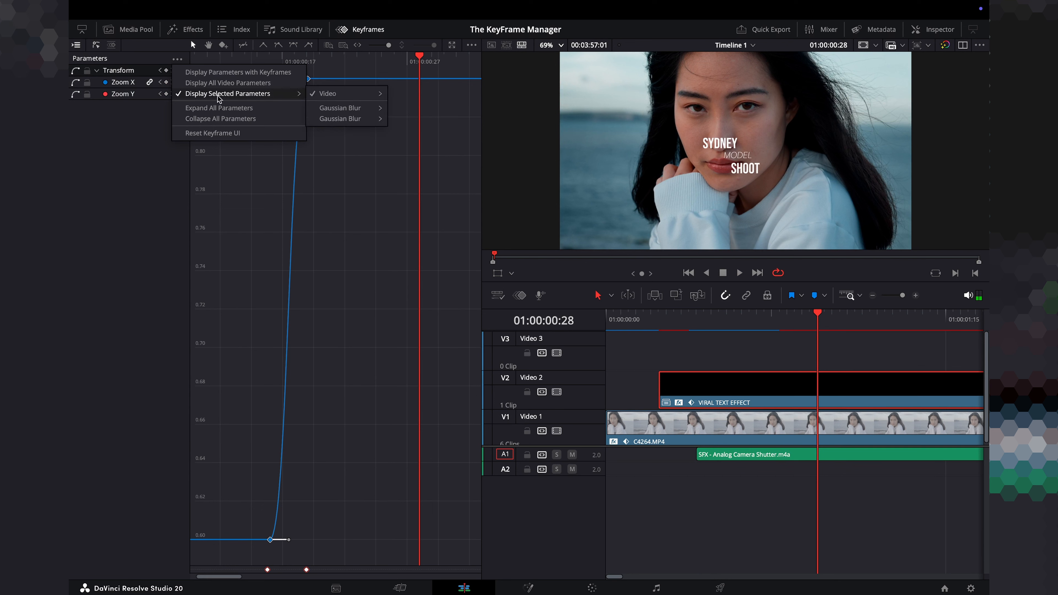
mouse_move(338, 107)
click(398, 109)
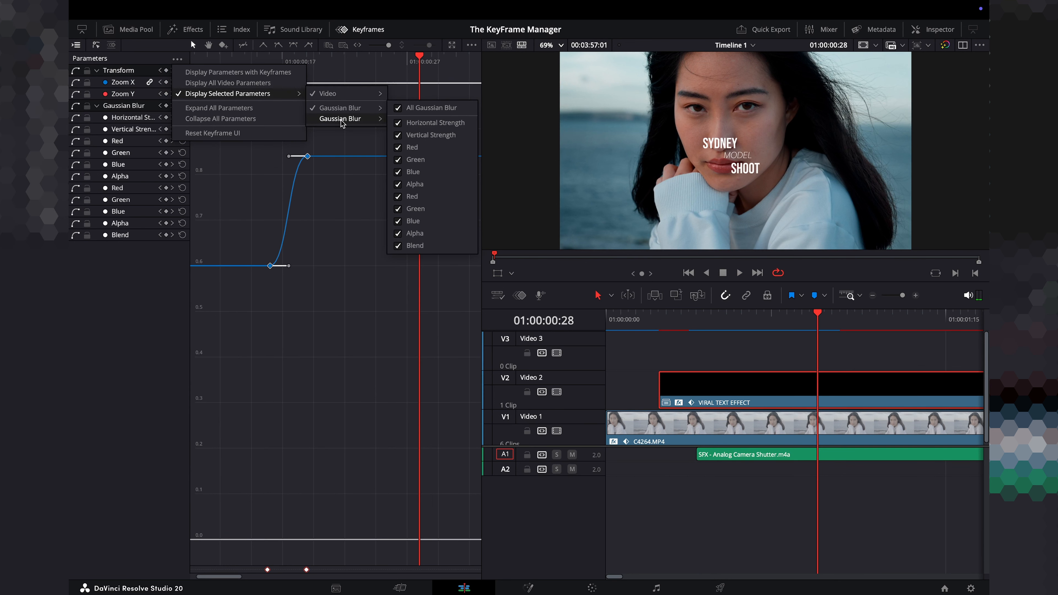
click(397, 119)
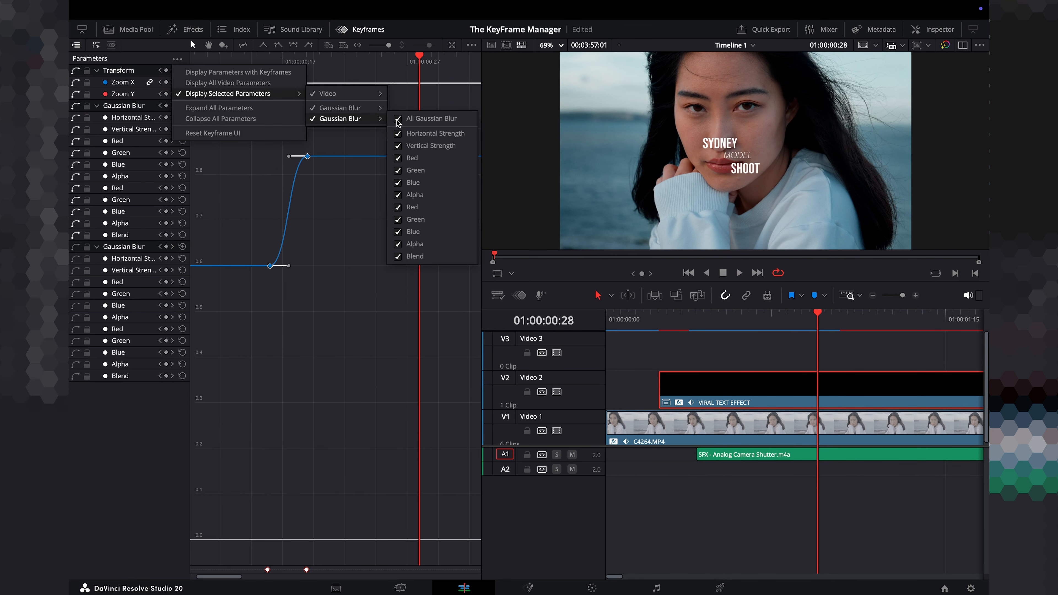
click(300, 356)
Spread the text clip's zoom keyframes apart, moving the end keyframe later and the start keyframe earlier.
click(209, 59)
key(space)
drag(288, 156, 332, 158)
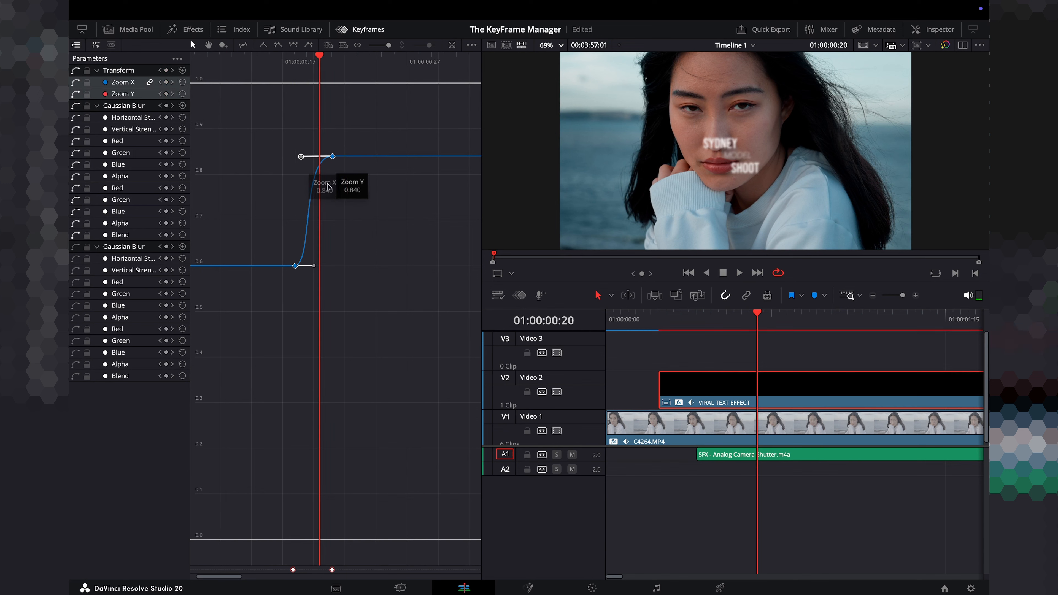
drag(294, 266, 270, 267)
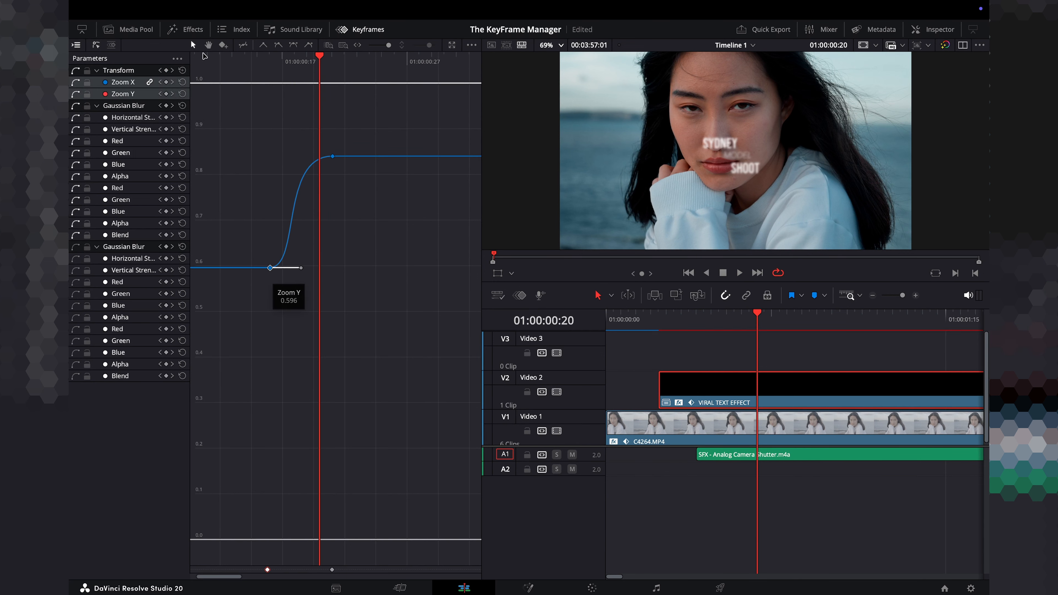
Play the text animation to review the stretched zoom curve.
click(210, 59)
key(space)
click(214, 61)
key(space)
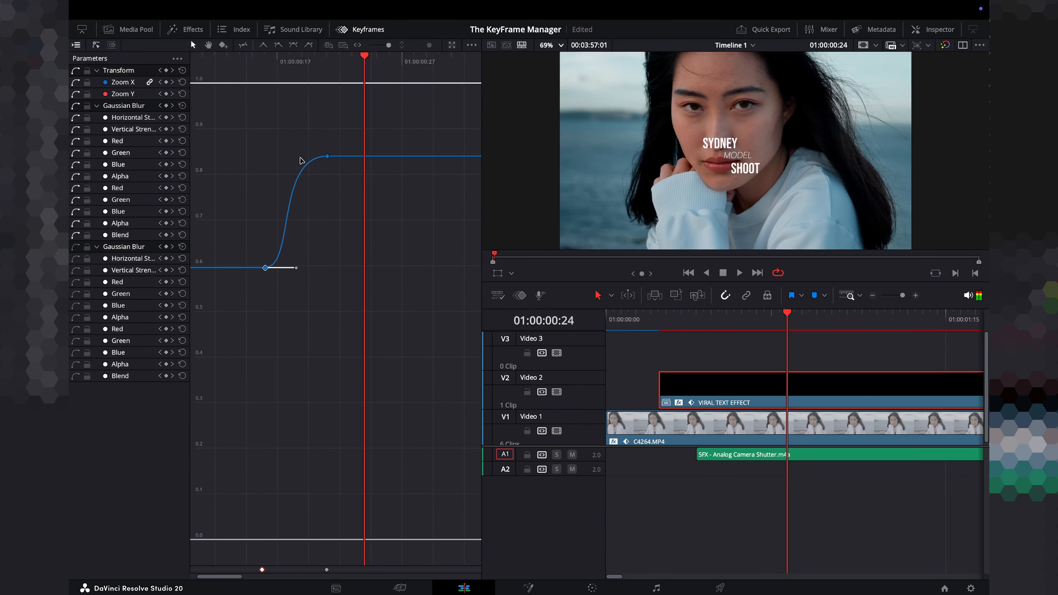
Pull the start zoom keyframe's ease handle upward to make the zoom curve start steeply, and play the result.
drag(296, 268, 263, 179)
click(236, 63)
key(space)
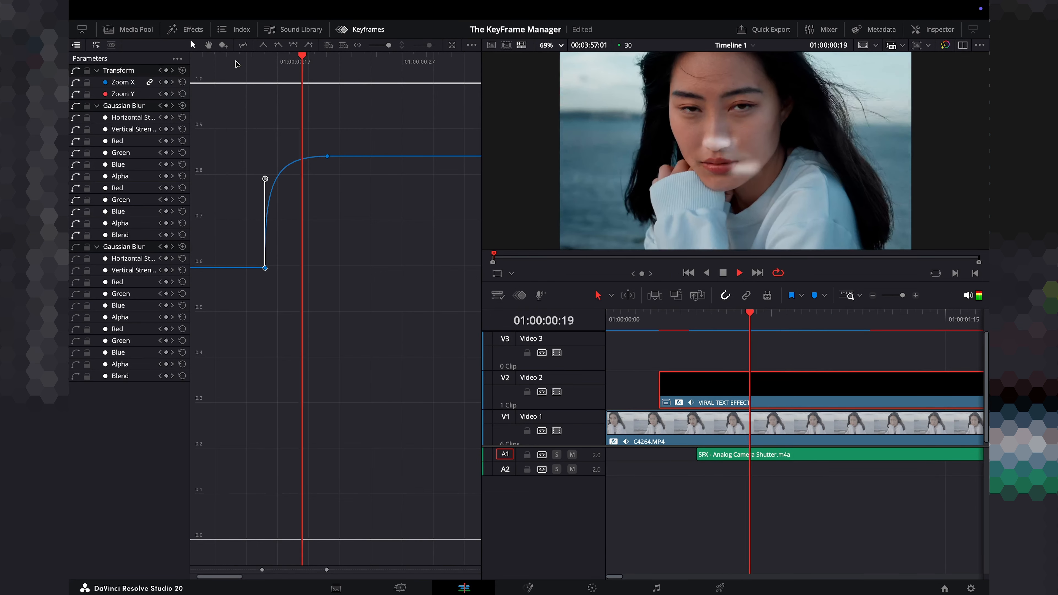
key(space)
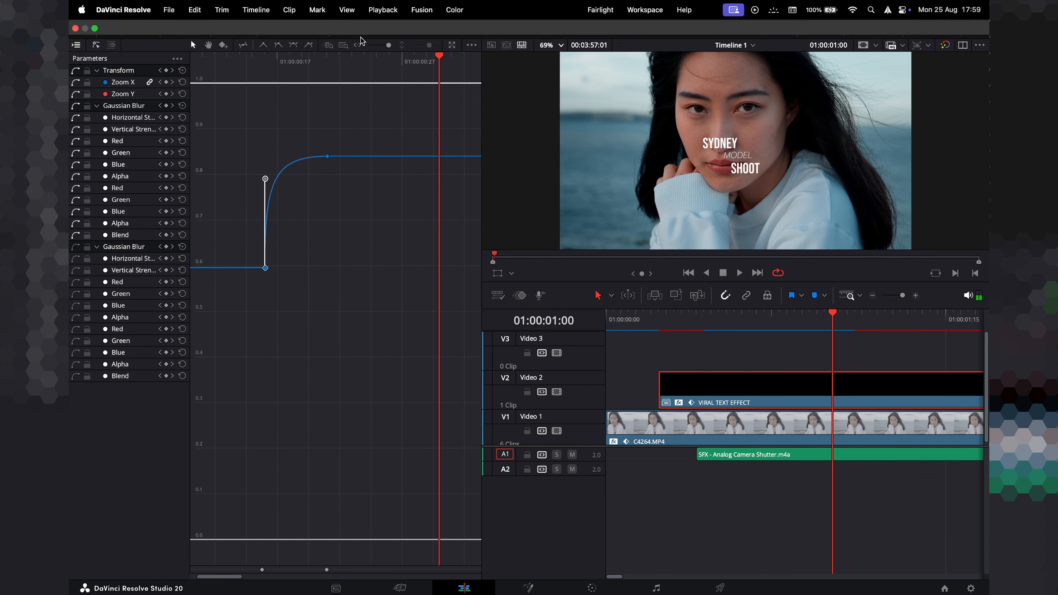
Close the Keyframes editor and play the timeline from the start to review the text animation.
click(365, 30)
key(Home)
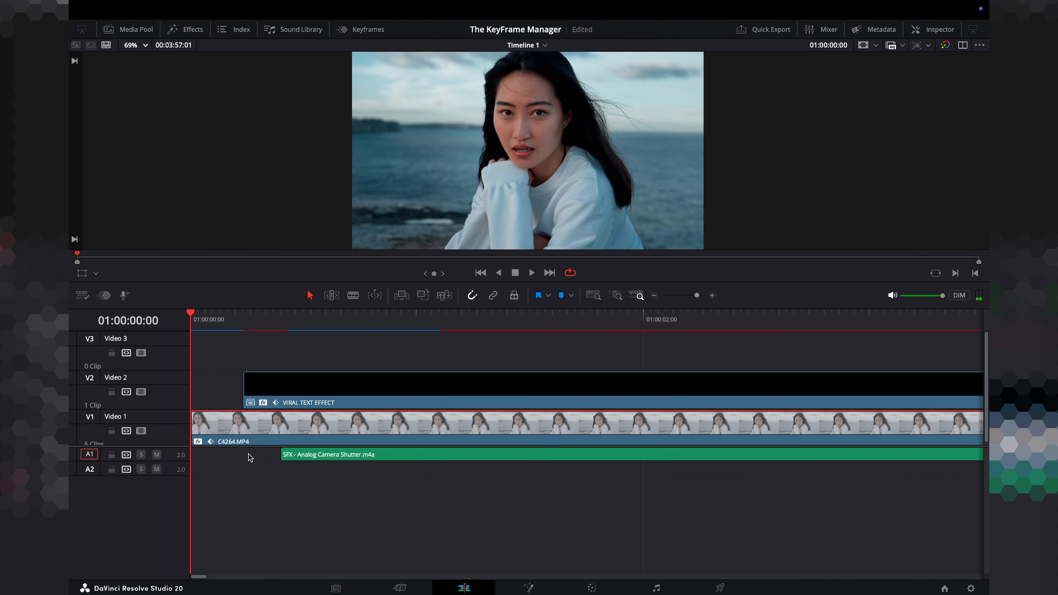
scroll(237, 448, up, 2)
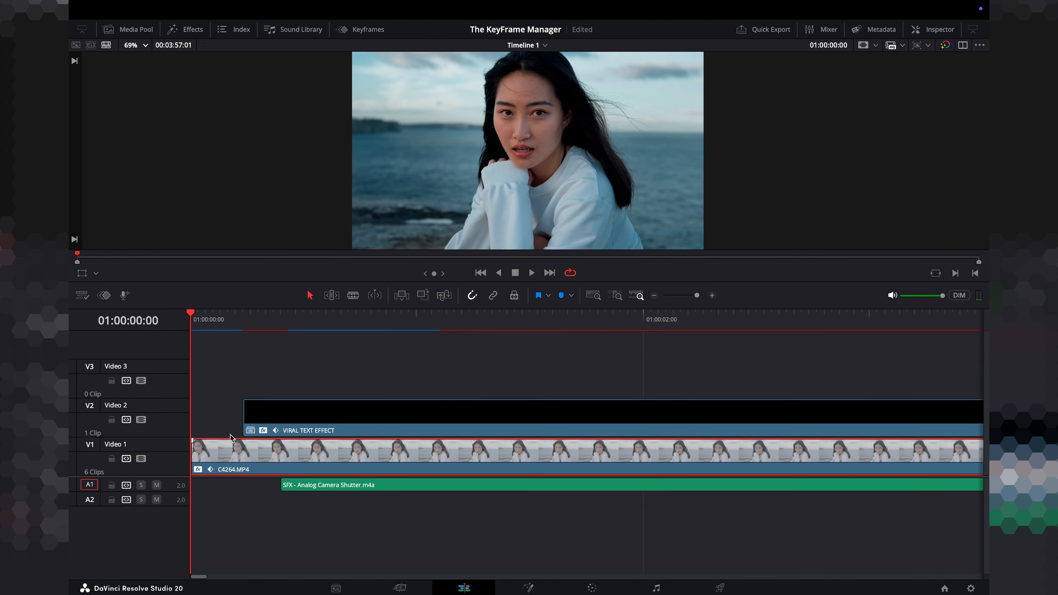
key(space)
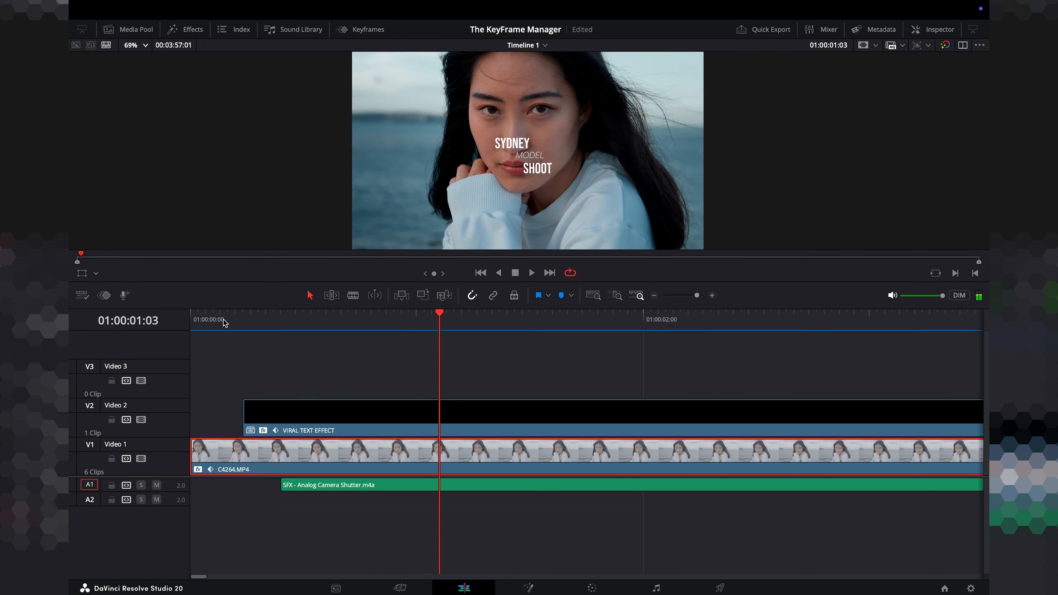
key(Home)
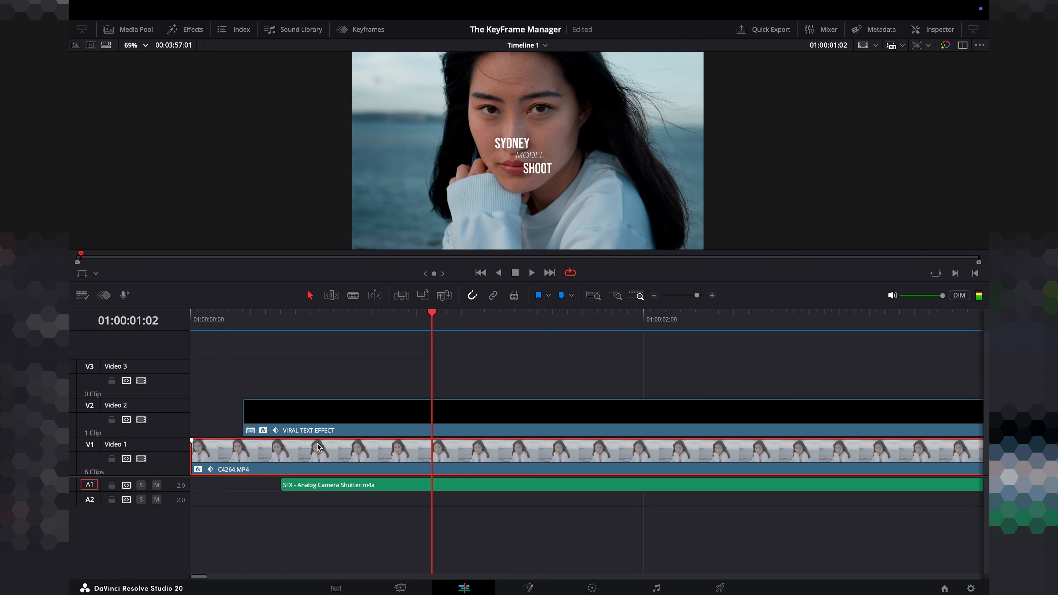